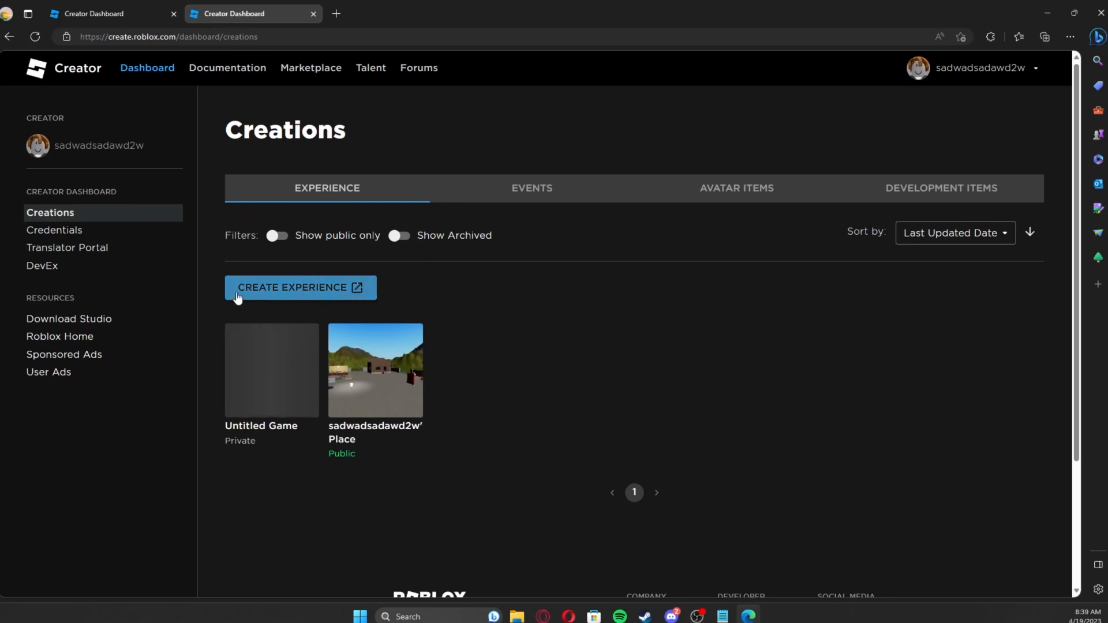
Open the Untitled Game experience for editing in Roblox Studio.
{"action": "mouse_move", "coordinate": [286, 368]}
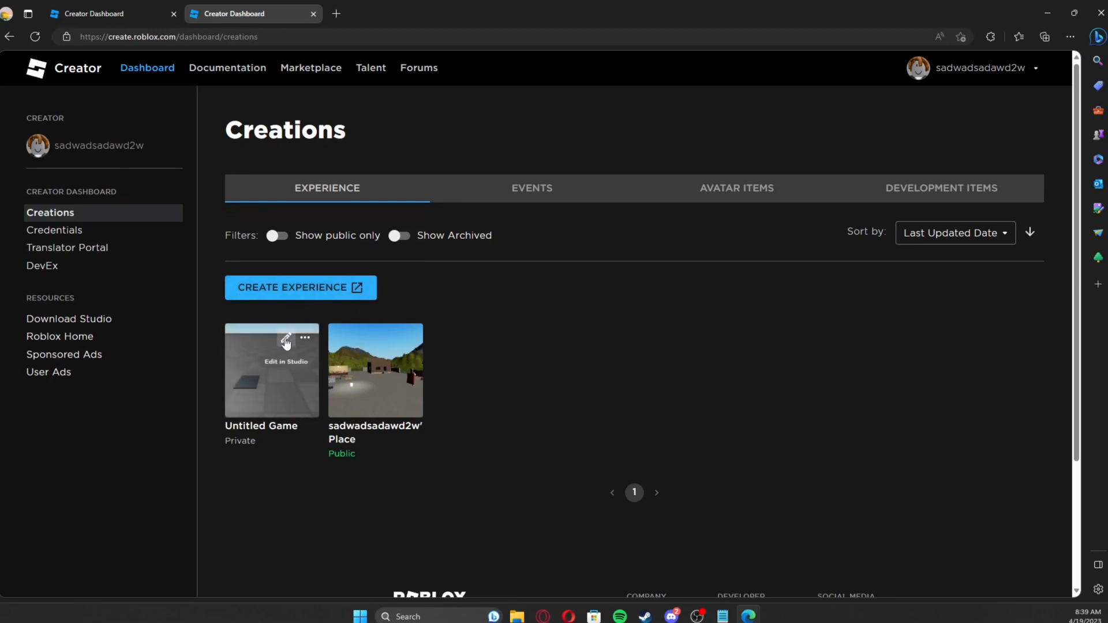
{"action": "left_click", "coordinate": [286, 343]}
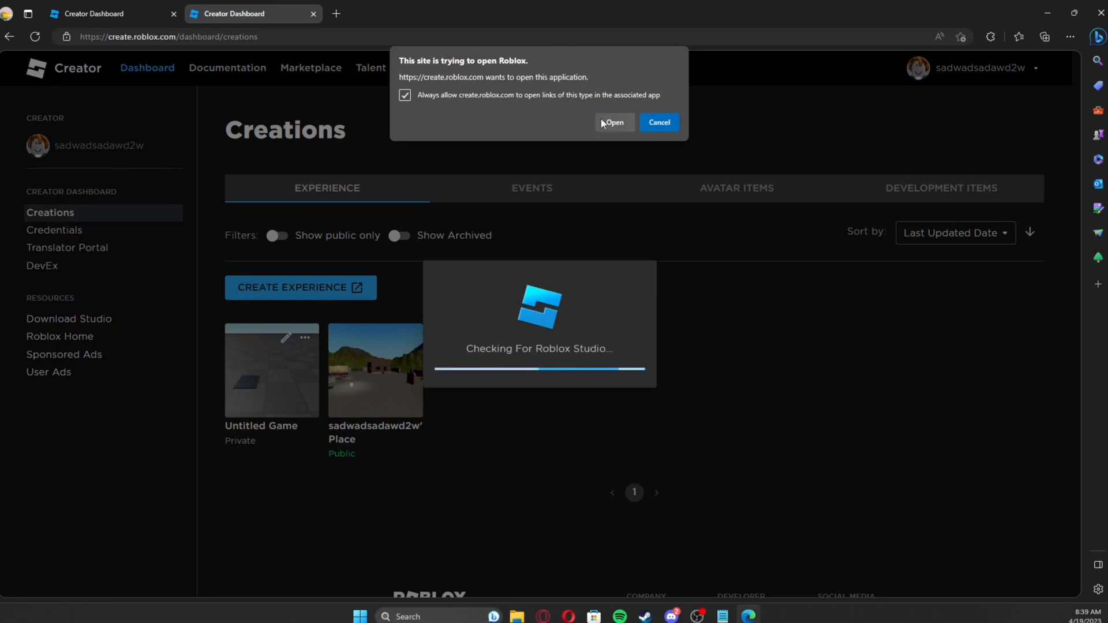
{"action": "left_click", "coordinate": [613, 123]}
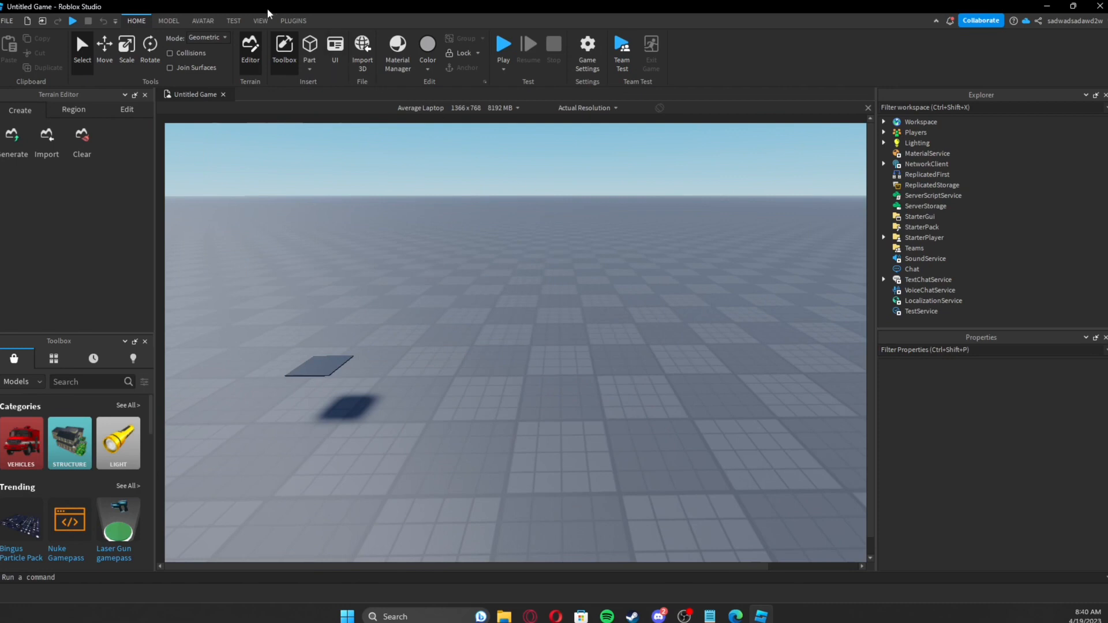
Generate a masculine R6 Block Avatar rig with the Rig Builder.
{"action": "left_click", "coordinate": [294, 21]}
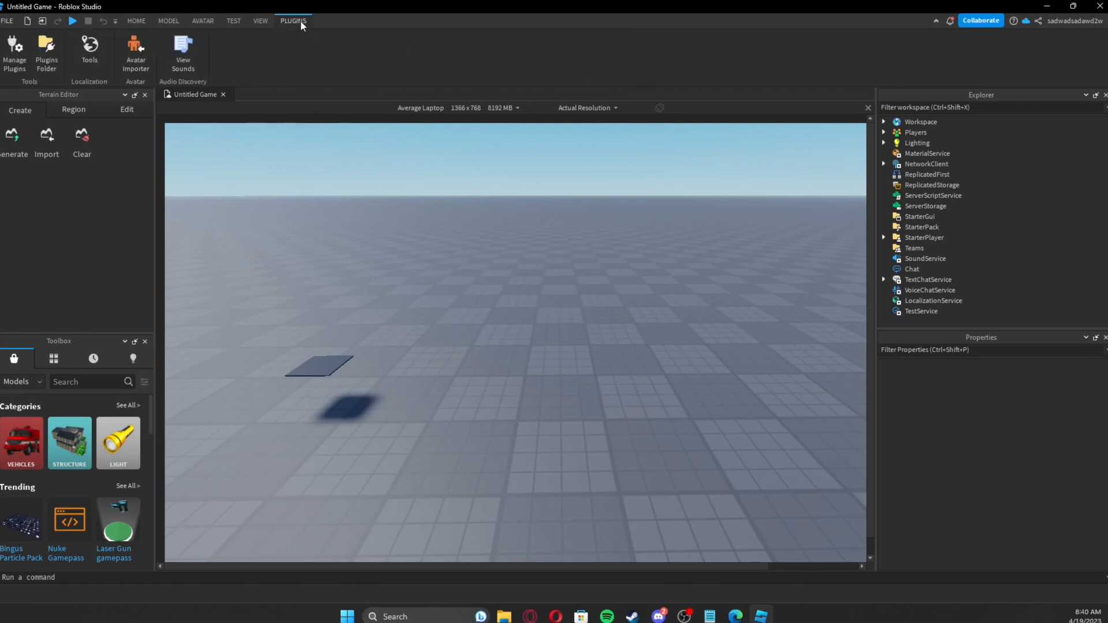
{"action": "left_click", "coordinate": [203, 21]}
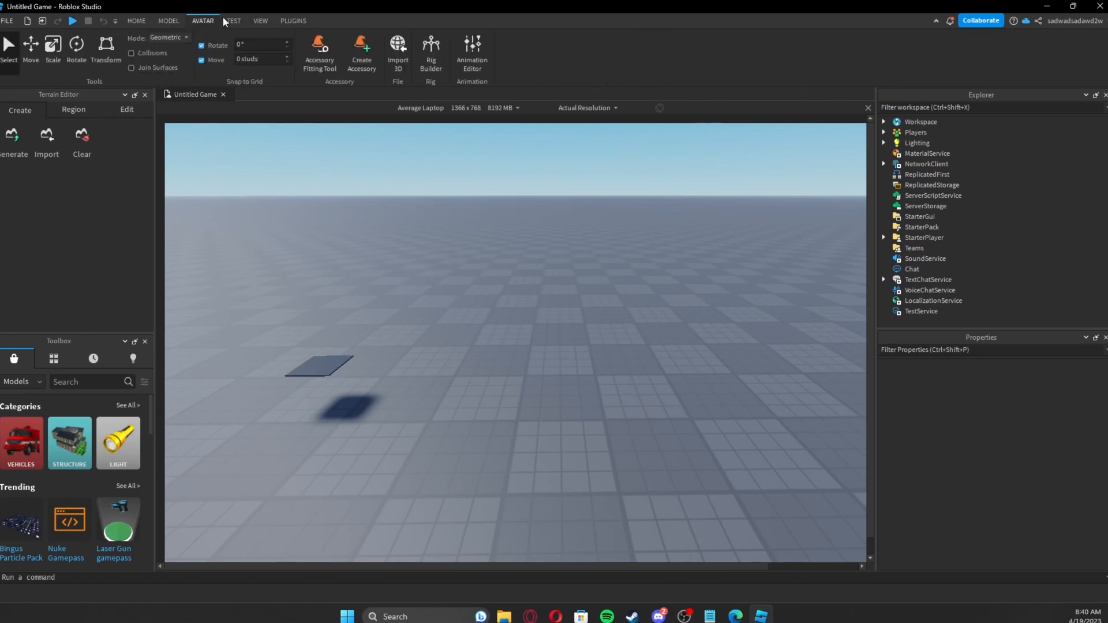
{"action": "left_click", "coordinate": [430, 62]}
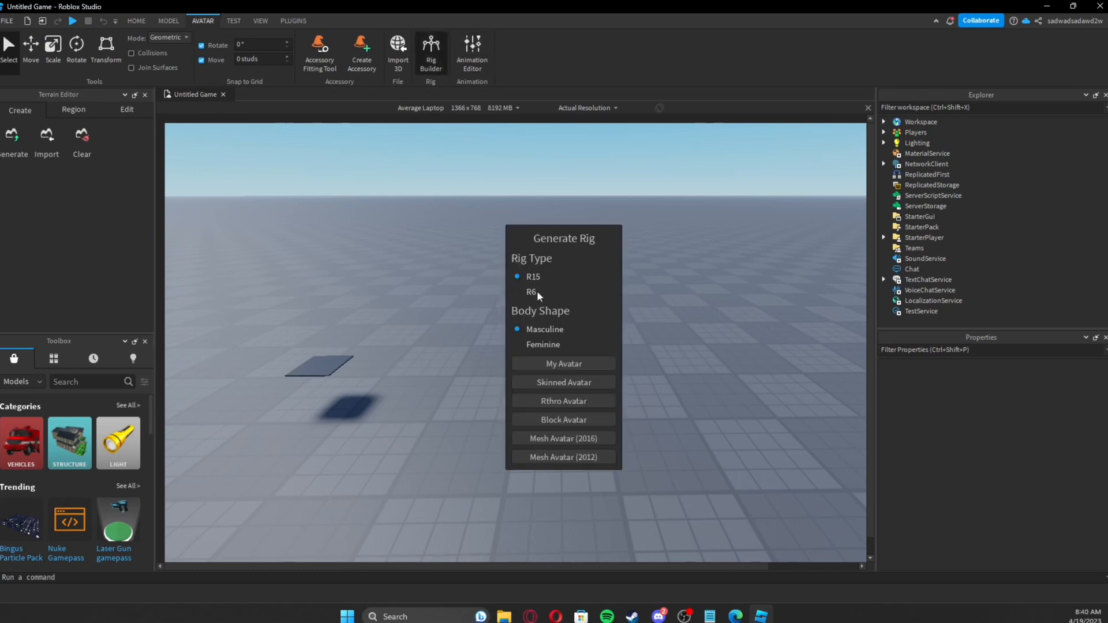
{"action": "left_click", "coordinate": [522, 293]}
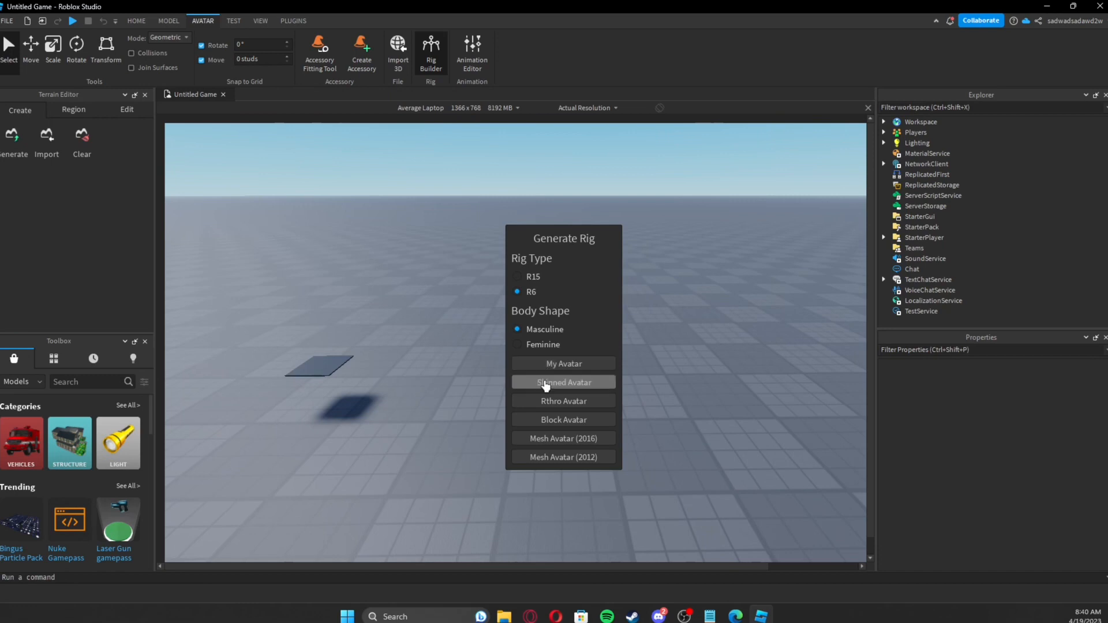
{"action": "left_click", "coordinate": [573, 421]}
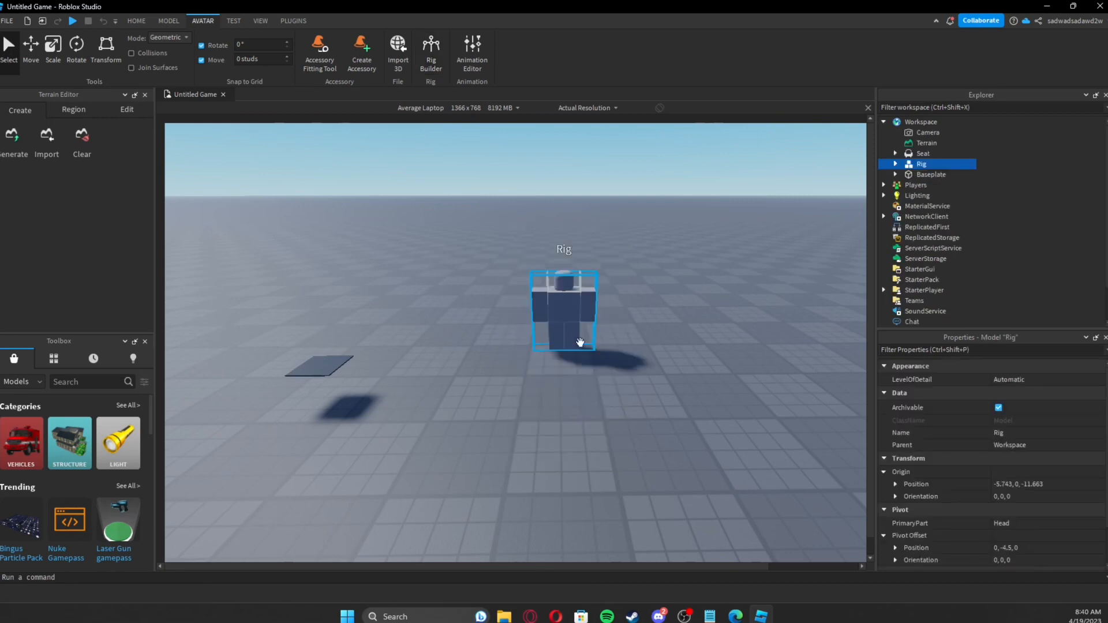
{"action": "left_click", "coordinate": [645, 367]}
Generate a masculine R6 Mesh Avatar (2016) rig and delete it again.
{"action": "left_click", "coordinate": [431, 63]}
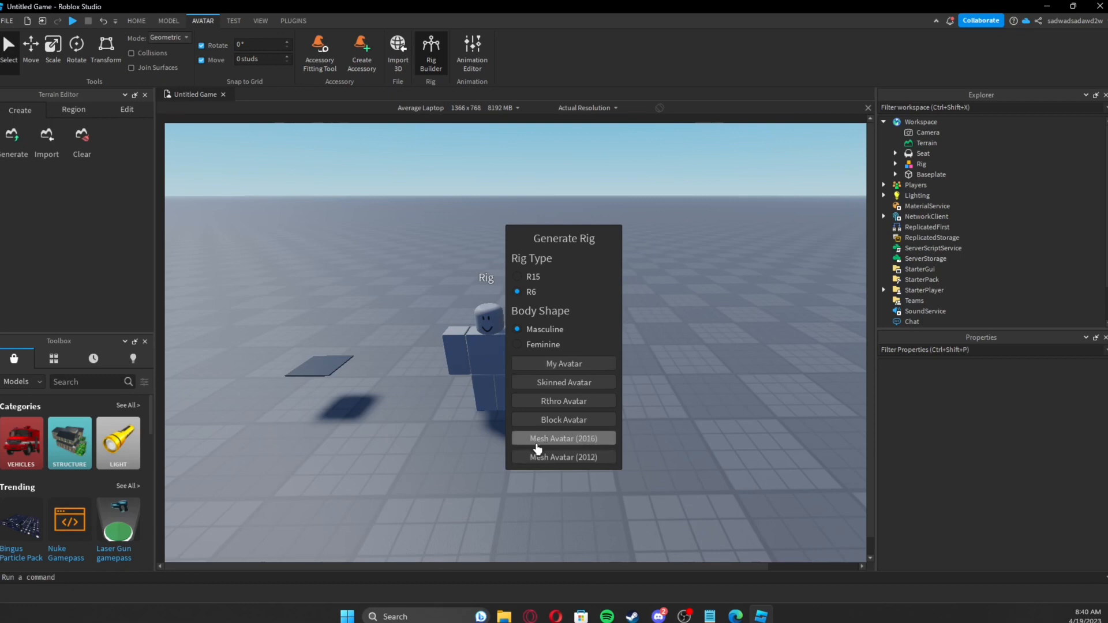
{"action": "left_click", "coordinate": [568, 440]}
{"action": "right_click_drag", "start_coordinate": [625, 327], "coordinate": [596, 324]}
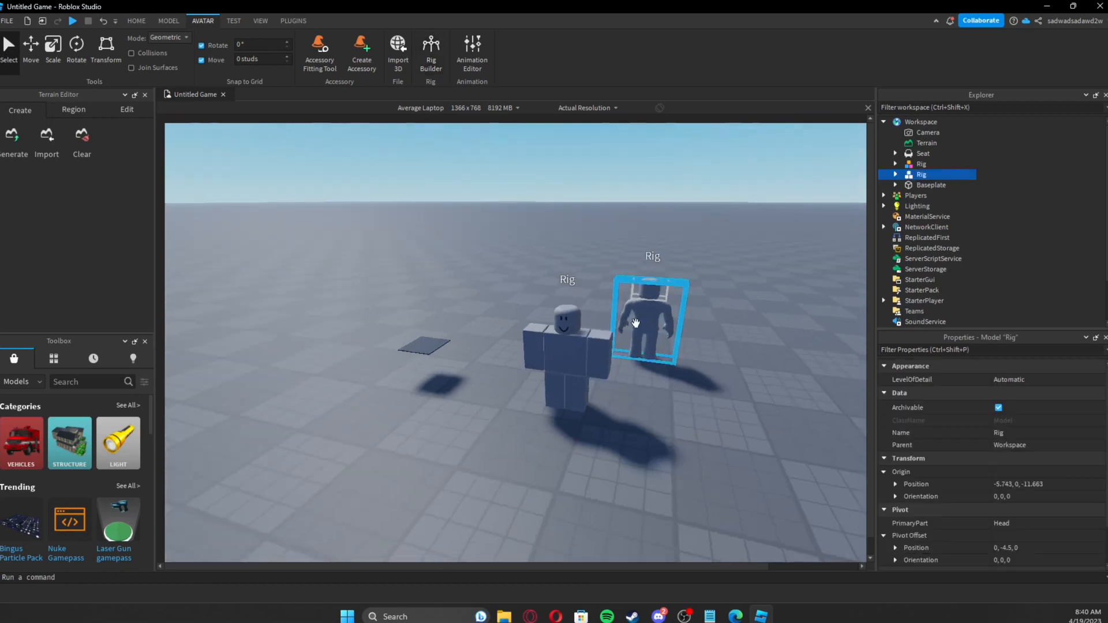
{"action": "key", "text": "r"}
{"action": "left_click_drag", "start_coordinate": [634, 324], "coordinate": [684, 409]}
{"action": "key", "text": "r"}
{"action": "key", "text": "Delete"}
Reposition the block rig on the baseplate, a little closer to the seat.
{"action": "right_click_drag", "start_coordinate": [629, 403], "coordinate": [636, 406]}
{"action": "scroll", "coordinate": [636, 407], "scroll_direction": "up", "scroll_amount": 2}
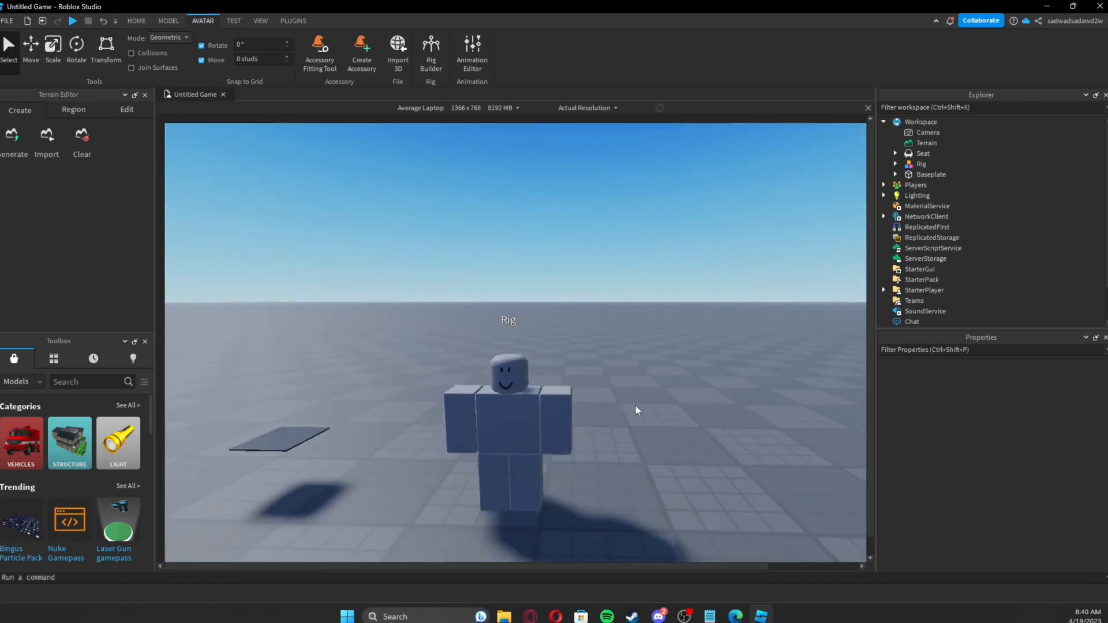
{"action": "scroll", "coordinate": [635, 406], "scroll_direction": "down", "scroll_amount": 2}
{"action": "scroll", "coordinate": [573, 223], "scroll_direction": "up", "scroll_amount": 4}
{"action": "right_click_drag", "start_coordinate": [552, 218], "coordinate": [534, 297]}
{"action": "left_click", "coordinate": [533, 298]}
{"action": "scroll", "coordinate": [533, 298], "scroll_direction": "down", "scroll_amount": 5}
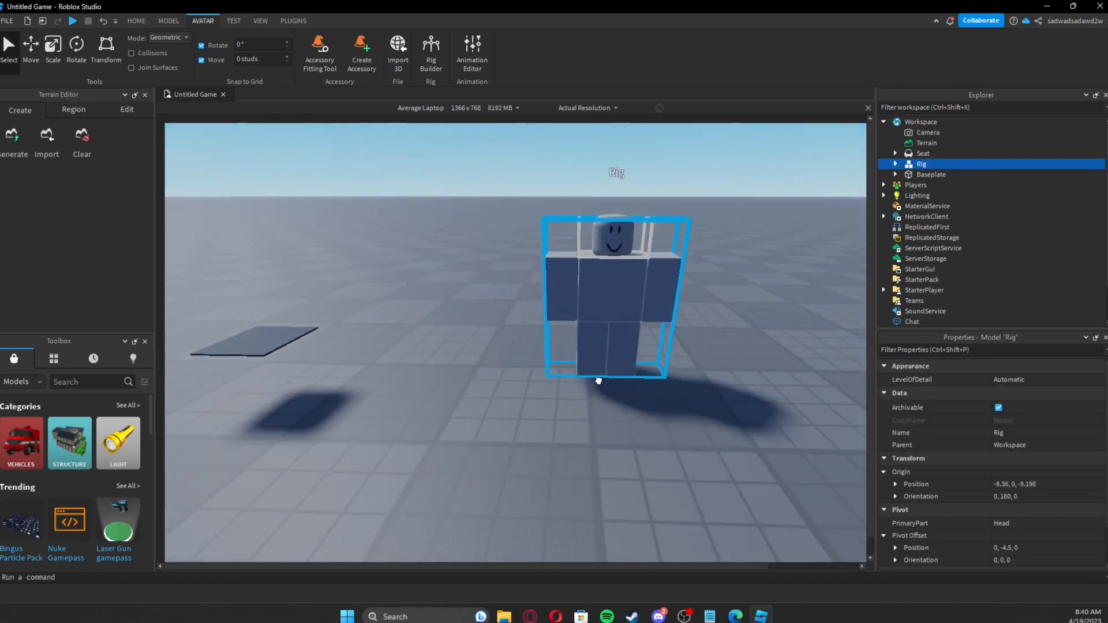
{"action": "left_click", "coordinate": [712, 374]}
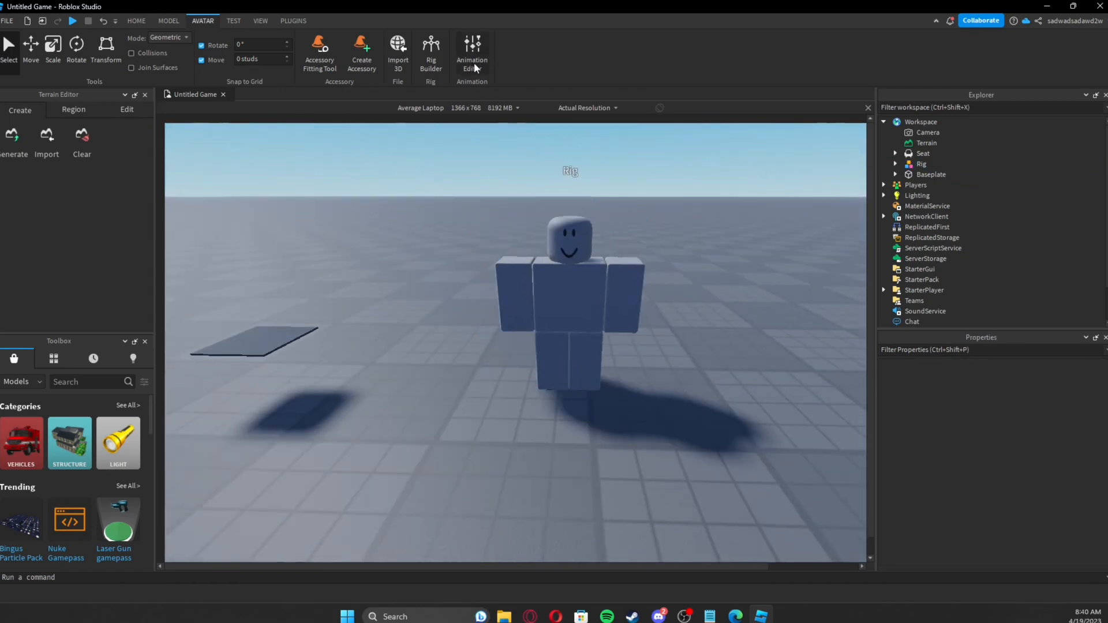
Create a new animation named "Test Anim" for the rig in the Animation Editor.
{"action": "left_click", "coordinate": [479, 62]}
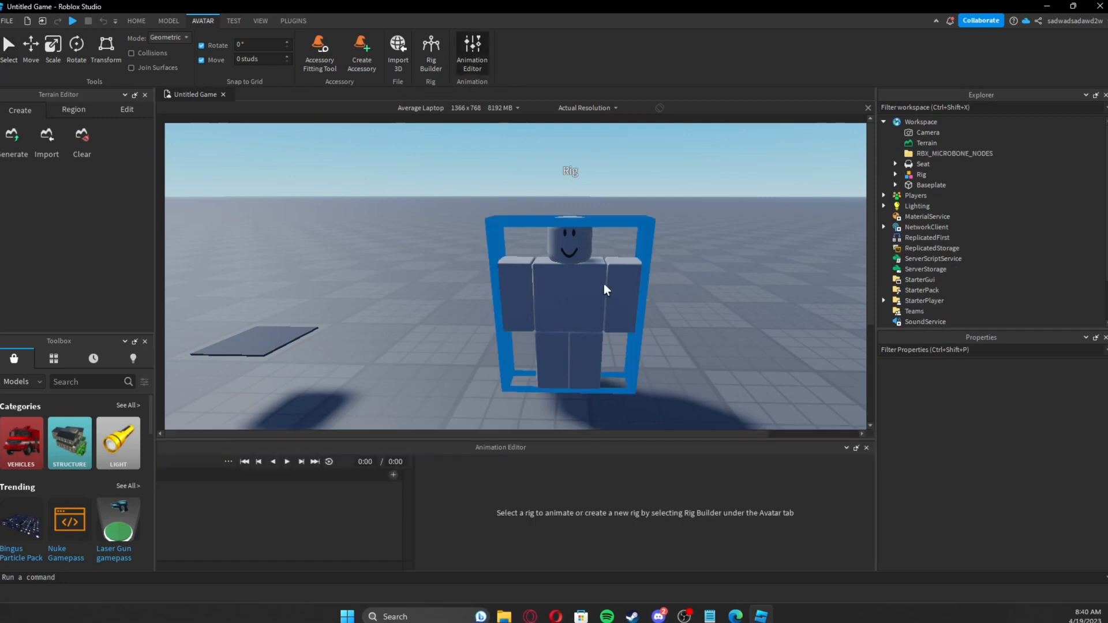
{"action": "left_click", "coordinate": [571, 297]}
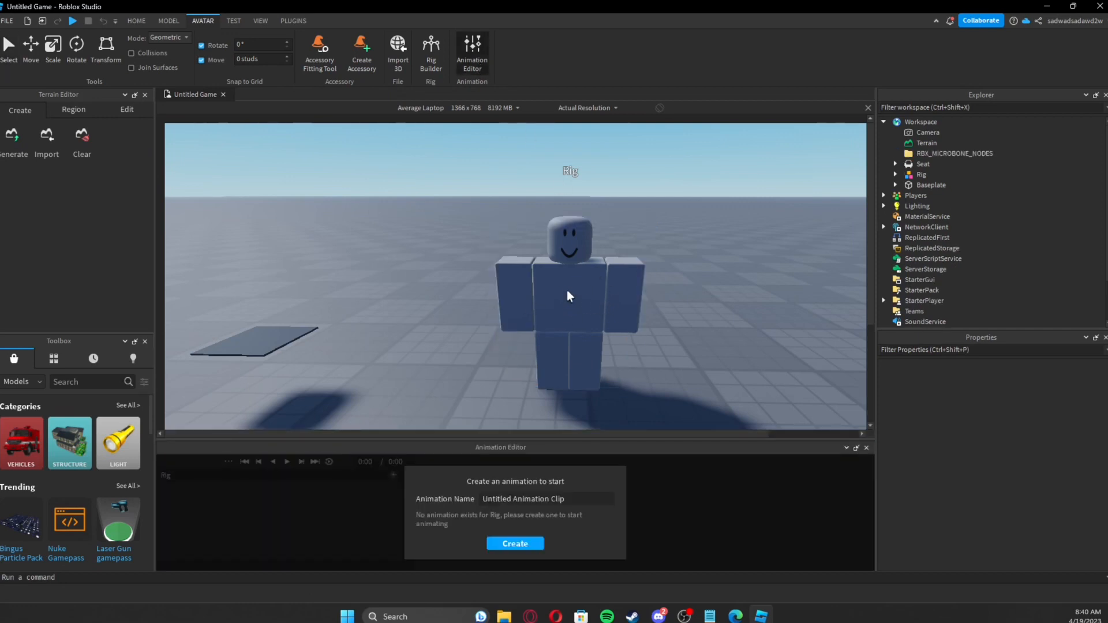
{"action": "left_click_drag", "start_coordinate": [576, 500], "coordinate": [429, 502]}
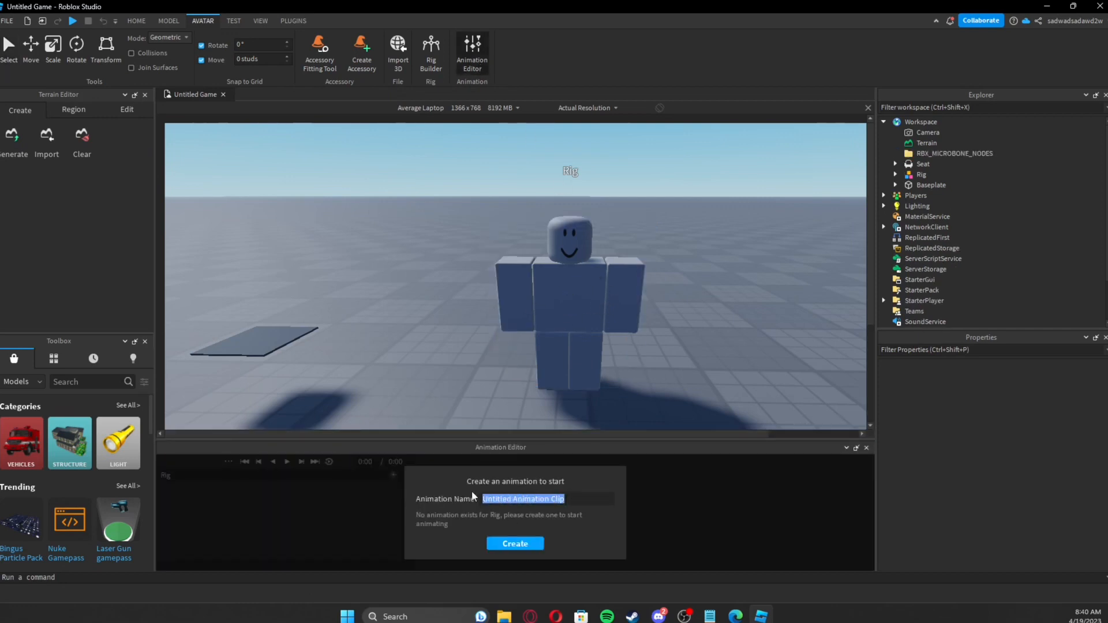
{"action": "type", "text": "T"}
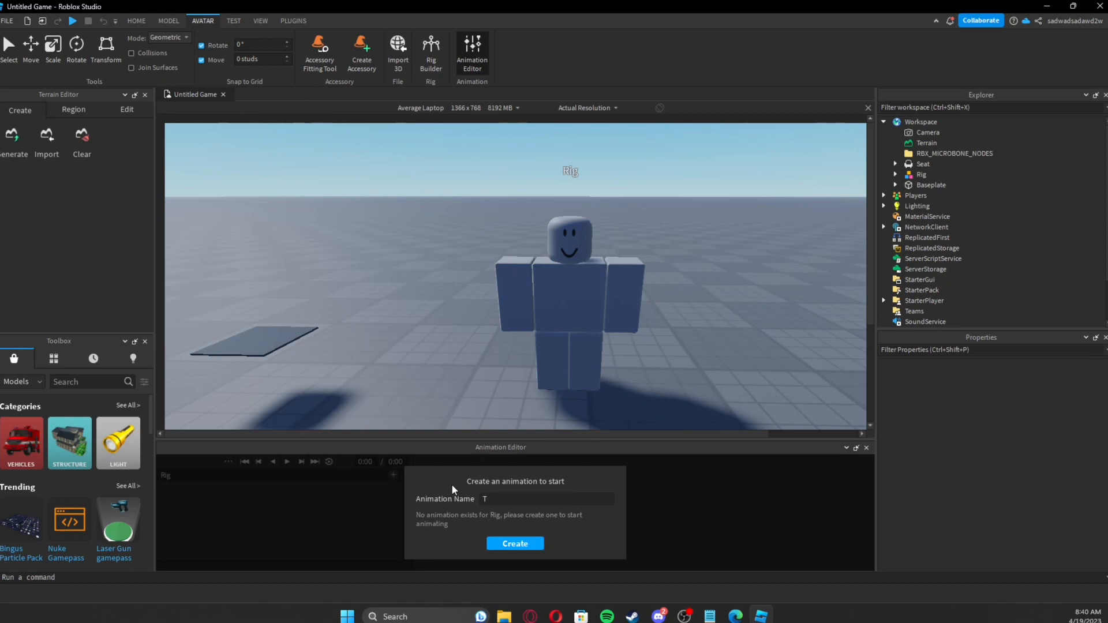
{"action": "type", "text": "est Anim"}
{"action": "left_click", "coordinate": [518, 545]}
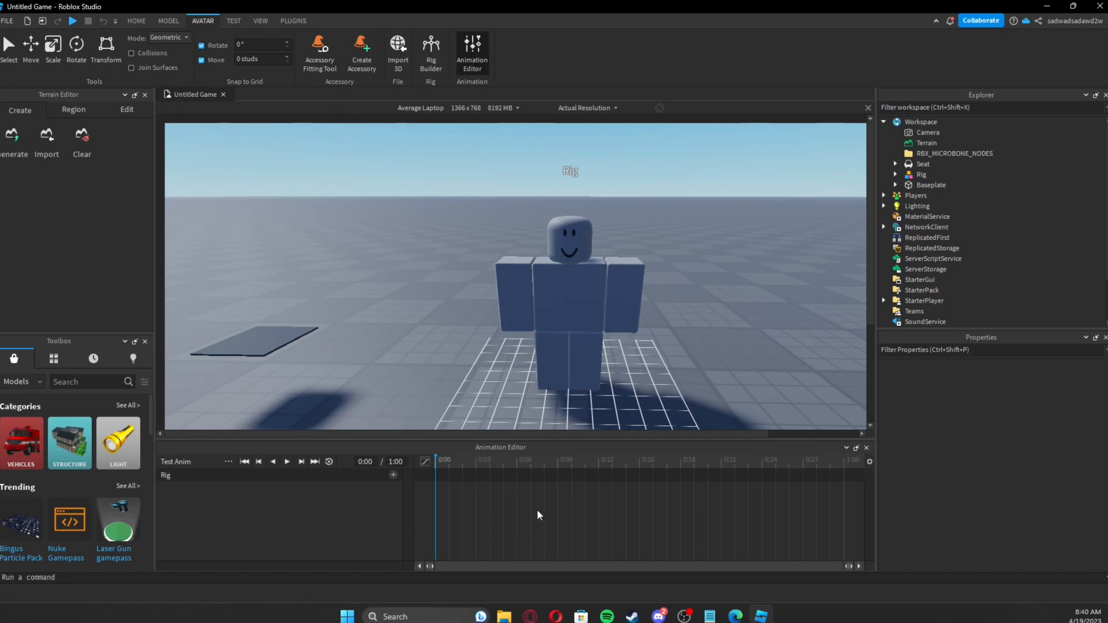
Pose the rig's right and left arms in the keyframe at 0:00.
{"action": "right_click_drag", "start_coordinate": [566, 307], "coordinate": [532, 336]}
{"action": "scroll", "coordinate": [524, 347], "scroll_direction": "up", "scroll_amount": 3}
{"action": "scroll", "coordinate": [519, 317], "scroll_direction": "down", "scroll_amount": 3}
{"action": "left_click", "coordinate": [520, 317]}
{"action": "scroll", "coordinate": [532, 336], "scroll_direction": "up", "scroll_amount": 3}
{"action": "left_click_drag", "start_coordinate": [509, 214], "coordinate": [445, 200]}
{"action": "key", "text": "r"}
{"action": "key", "text": "d"}
{"action": "left_click", "coordinate": [466, 226]}
{"action": "key", "text": "r"}
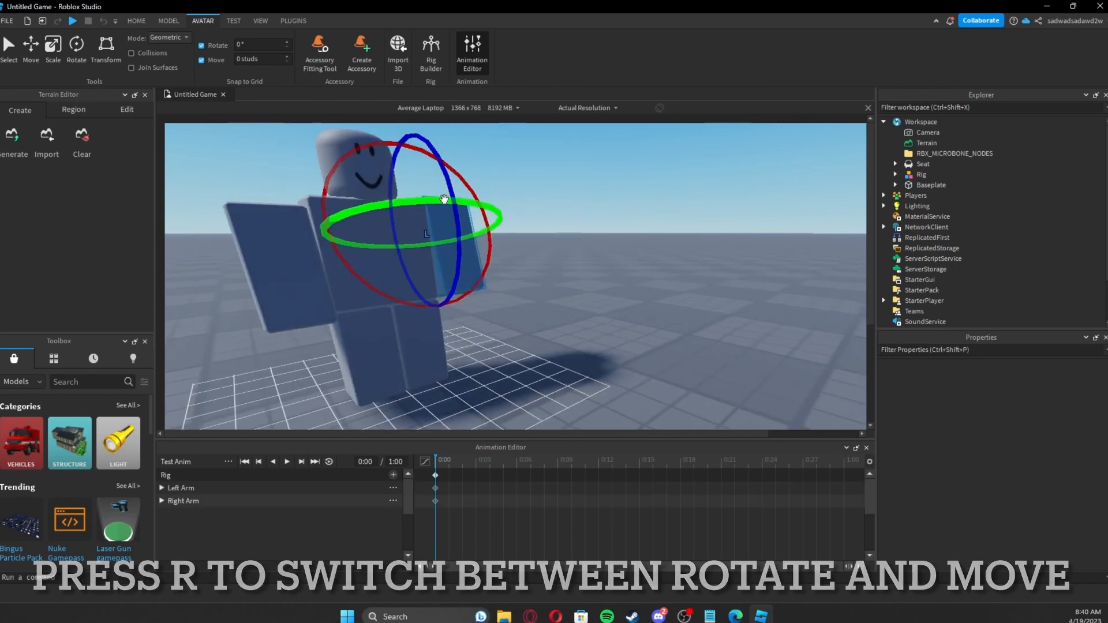
{"action": "key", "text": "r"}
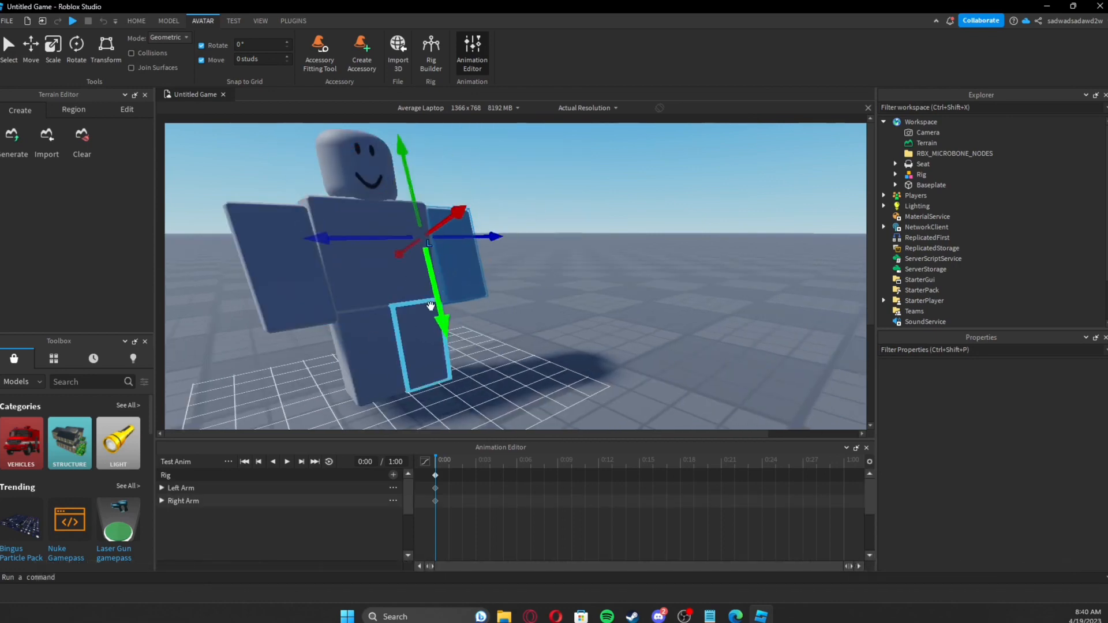
Rotate and move the rig's right leg forward into a sitting position at 0:00.
{"action": "key", "text": "a"}
{"action": "left_click", "coordinate": [514, 344]}
{"action": "key", "text": "r"}
{"action": "left_click_drag", "start_coordinate": [521, 311], "coordinate": [507, 290]}
{"action": "key", "text": "r"}
{"action": "left_click", "coordinate": [420, 291]}
{"action": "left_click", "coordinate": [528, 312]}
{"action": "key", "text": "r"}
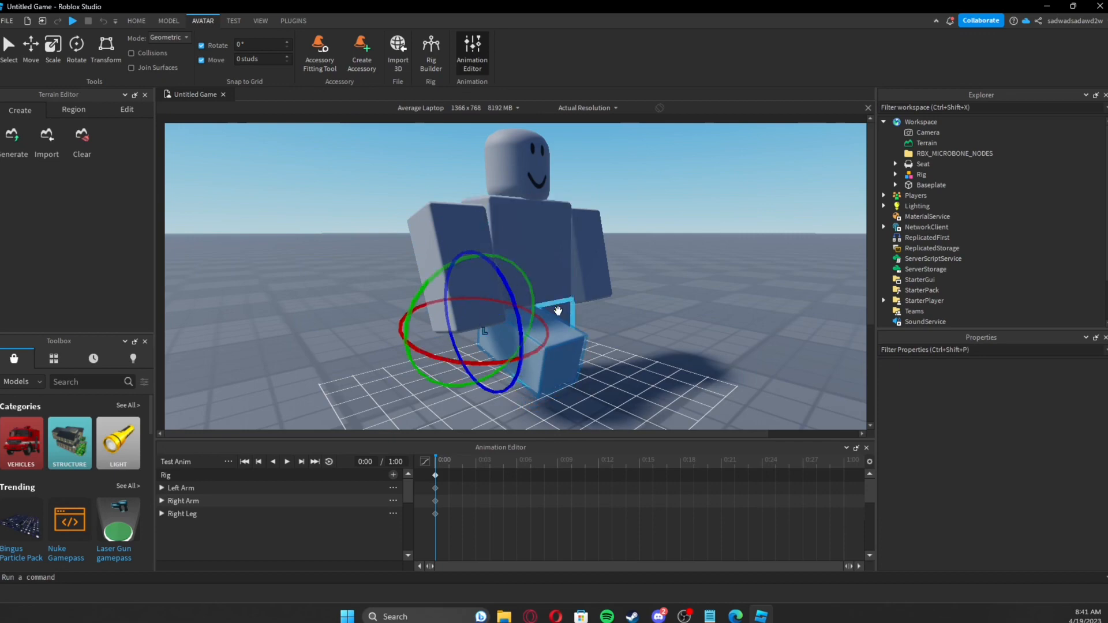
Rotate and move the rig's left leg forward to match the seated right leg at 0:00.
{"action": "key", "text": "d"}
{"action": "right_click_drag", "start_coordinate": [558, 311], "coordinate": [552, 285]}
{"action": "left_click", "coordinate": [542, 295]}
{"action": "key", "text": "r"}
{"action": "key", "text": "w"}
{"action": "key", "text": "r"}
{"action": "key", "text": "s"}
{"action": "key", "text": "d"}
{"action": "left_click_drag", "start_coordinate": [624, 260], "coordinate": [562, 222]}
{"action": "key", "text": "r"}
{"action": "left_click_drag", "start_coordinate": [575, 313], "coordinate": [580, 340]}
{"action": "key", "text": "r"}
{"action": "key", "text": "d"}
Rotate the rig's head slightly in the keyframe at 0:00.
{"action": "right_click_drag", "start_coordinate": [580, 340], "coordinate": [503, 364]}
{"action": "scroll", "coordinate": [513, 340], "scroll_direction": "up", "scroll_amount": 3}
{"action": "left_click", "coordinate": [512, 336]}
{"action": "scroll", "coordinate": [512, 337], "scroll_direction": "down", "scroll_amount": 3}
{"action": "left_click", "coordinate": [544, 202]}
{"action": "left_click_drag", "start_coordinate": [546, 201], "coordinate": [553, 228]}
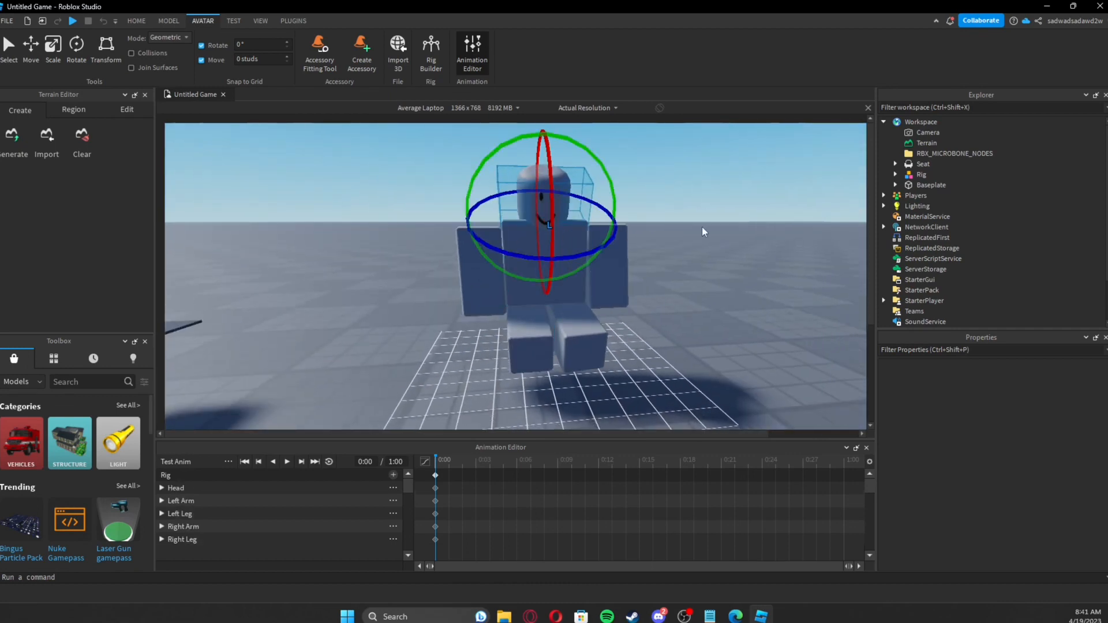
{"action": "left_click", "coordinate": [705, 226]}
Examine the seated pose from the side and the front.
{"action": "scroll", "coordinate": [705, 226], "scroll_direction": "up", "scroll_amount": 3}
{"action": "scroll", "coordinate": [705, 226], "scroll_direction": "down", "scroll_amount": 5}
{"action": "right_click_drag", "start_coordinate": [705, 226], "coordinate": [705, 226]}
{"action": "scroll", "coordinate": [705, 226], "scroll_direction": "up", "scroll_amount": 4}
{"action": "key", "text": "d"}
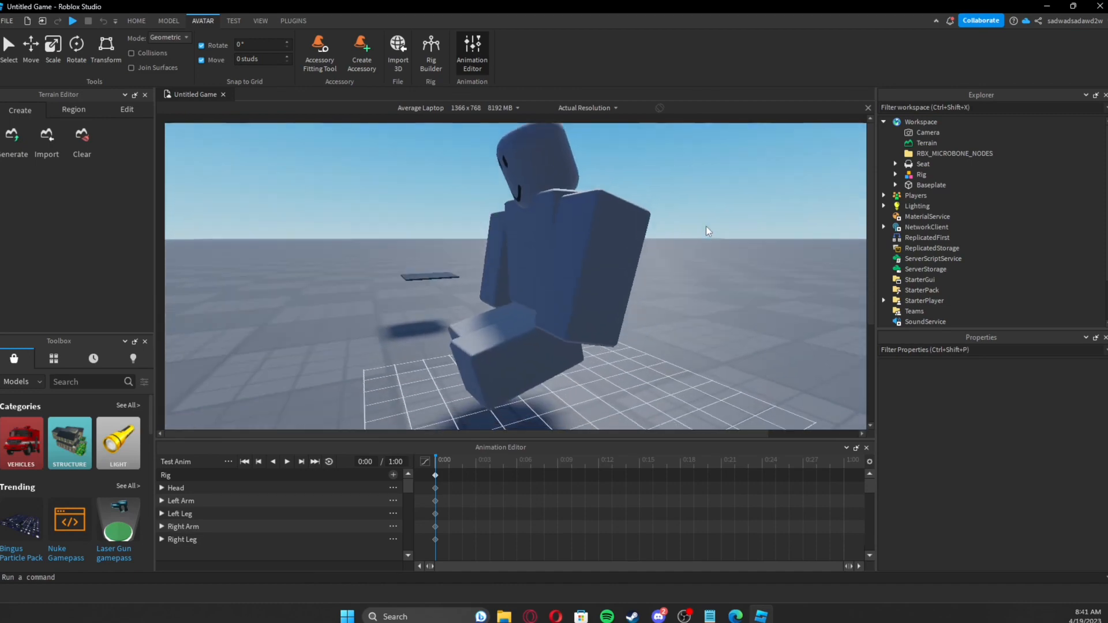
{"action": "key", "text": "a"}
{"action": "scroll", "coordinate": [705, 226], "scroll_direction": "down", "scroll_amount": 3}
{"action": "right_click_drag", "start_coordinate": [566, 325], "coordinate": [566, 325]}
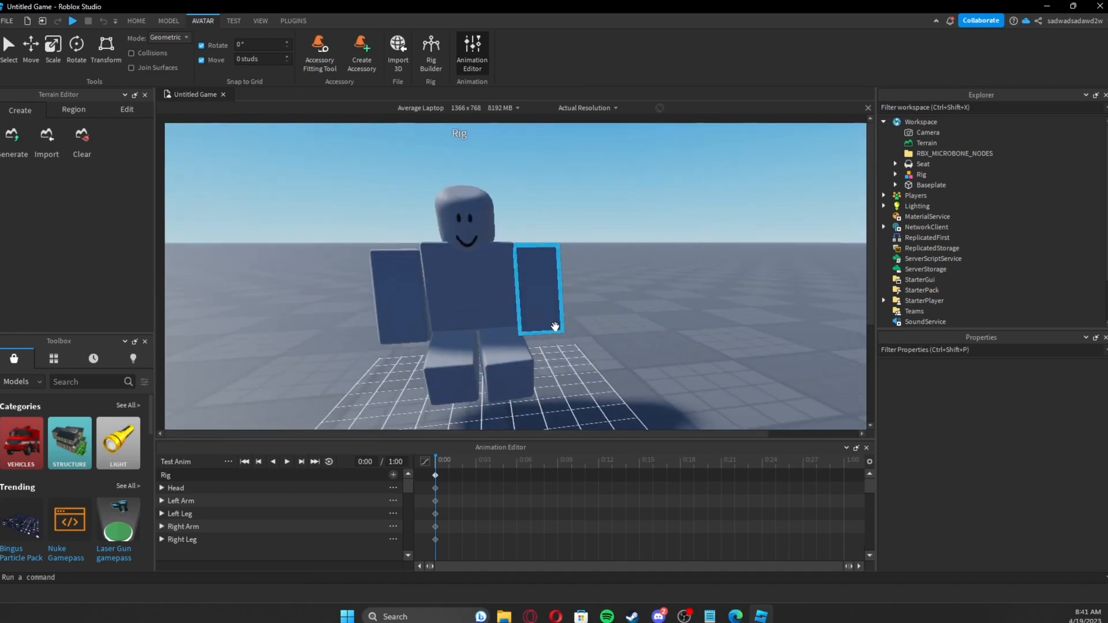
Turn on looping for the Test Anim animation.
{"action": "left_click", "coordinate": [328, 463]}
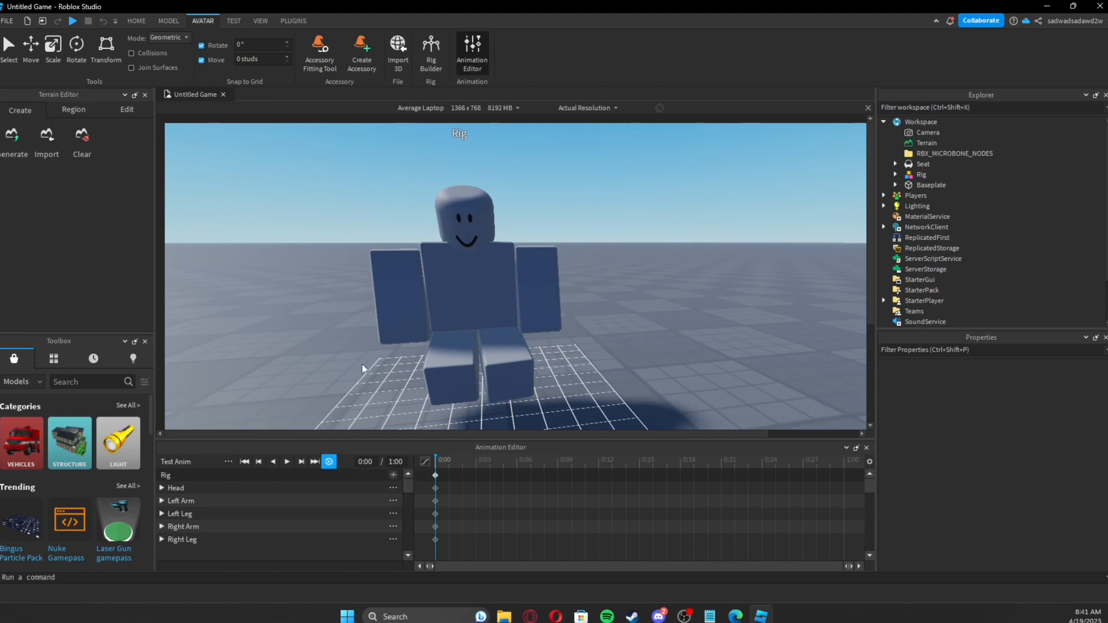
{"action": "scroll", "coordinate": [361, 365], "scroll_direction": "down", "scroll_amount": 2}
{"action": "right_click_drag", "start_coordinate": [361, 365], "coordinate": [362, 365]}
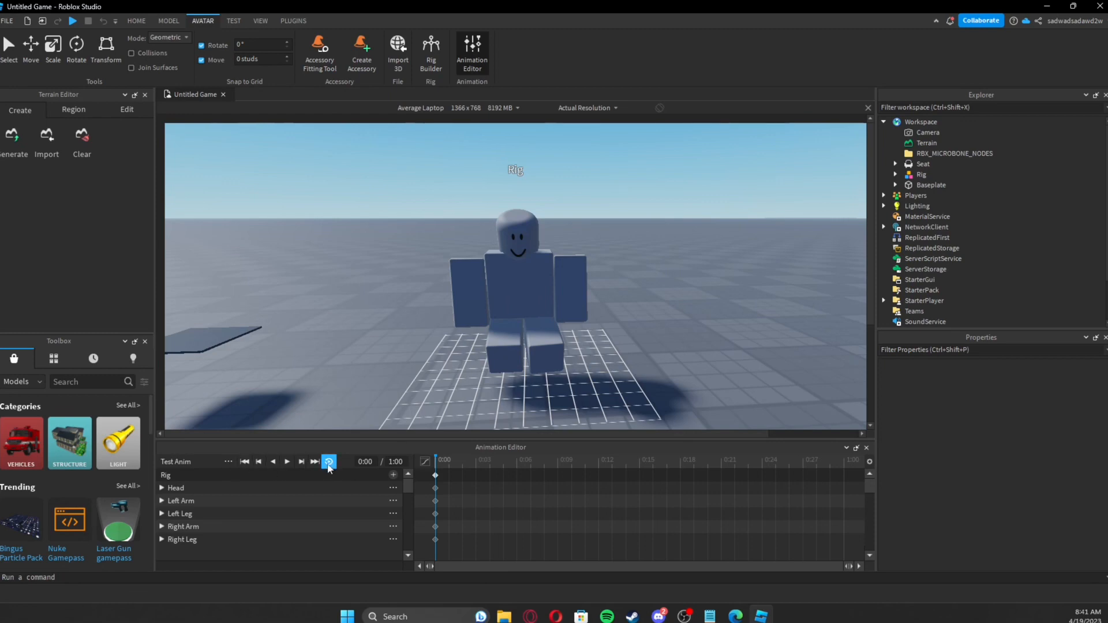
{"action": "scroll", "coordinate": [607, 295], "scroll_direction": "up", "scroll_amount": 5}
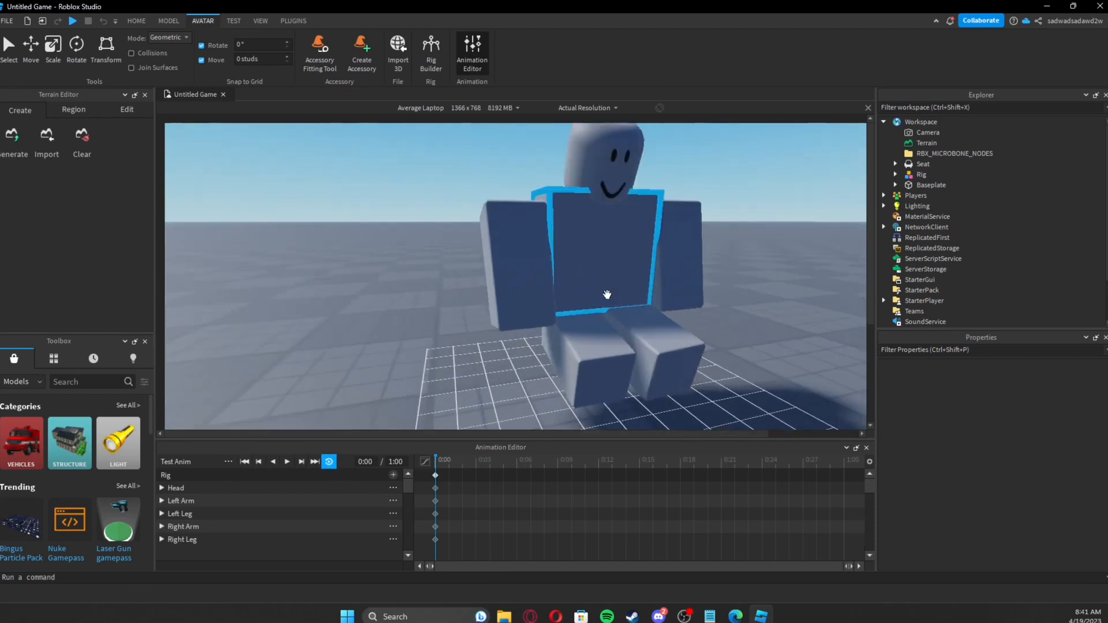
{"action": "scroll", "coordinate": [607, 294], "scroll_direction": "down", "scroll_amount": 5}
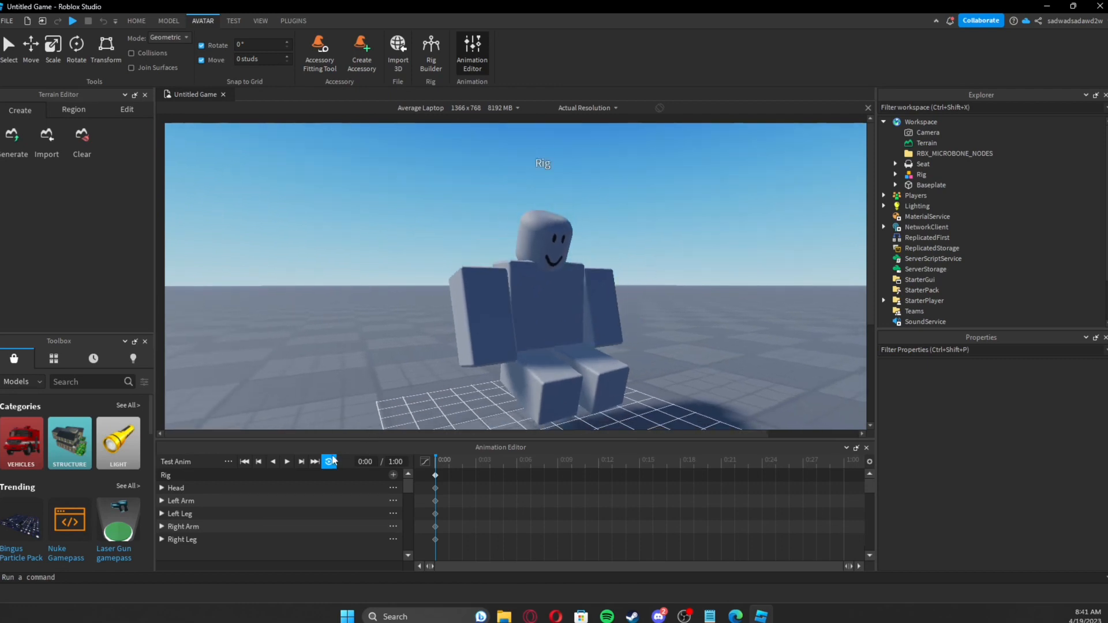
{"action": "right_click_drag", "start_coordinate": [632, 312], "coordinate": [589, 309]}
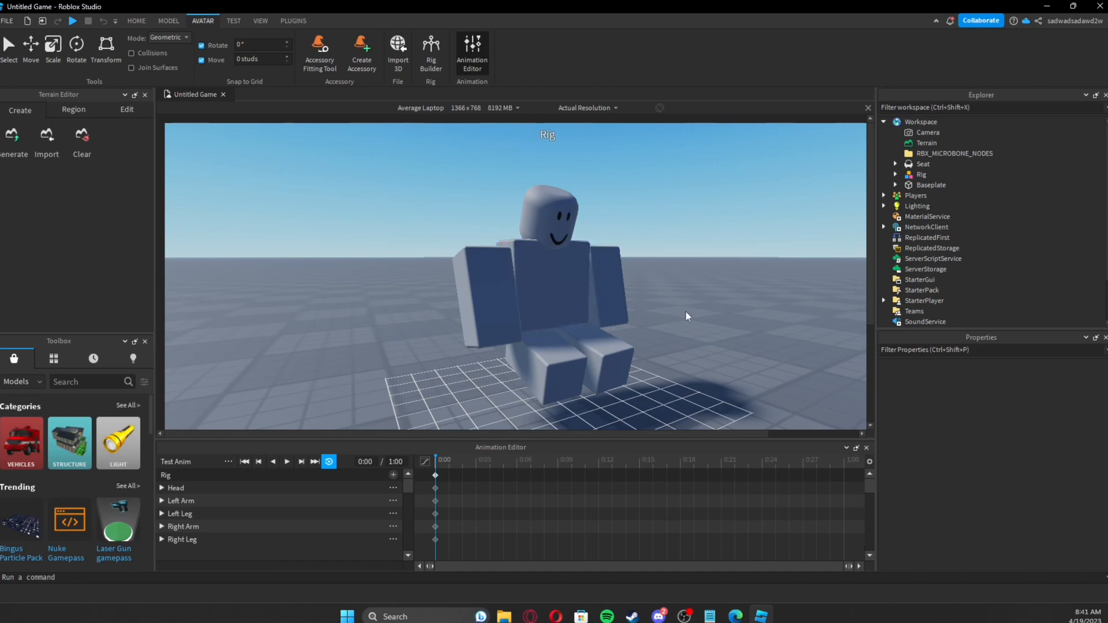
{"action": "right_click_drag", "start_coordinate": [685, 312], "coordinate": [685, 314]}
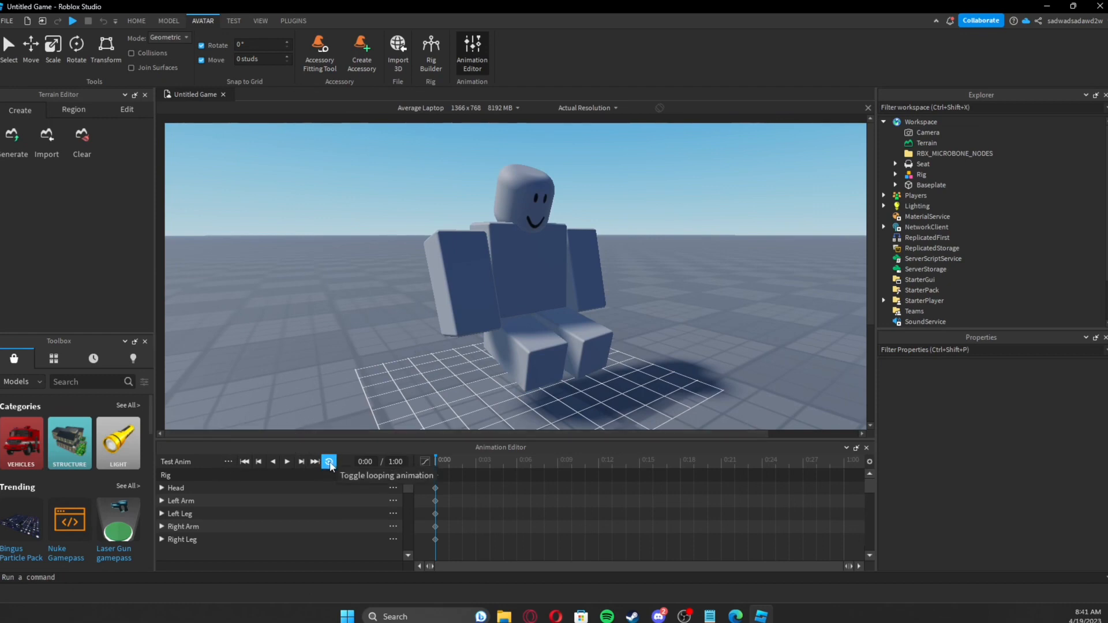
Set the animation priority to Idle.
{"action": "left_click", "coordinate": [228, 462]}
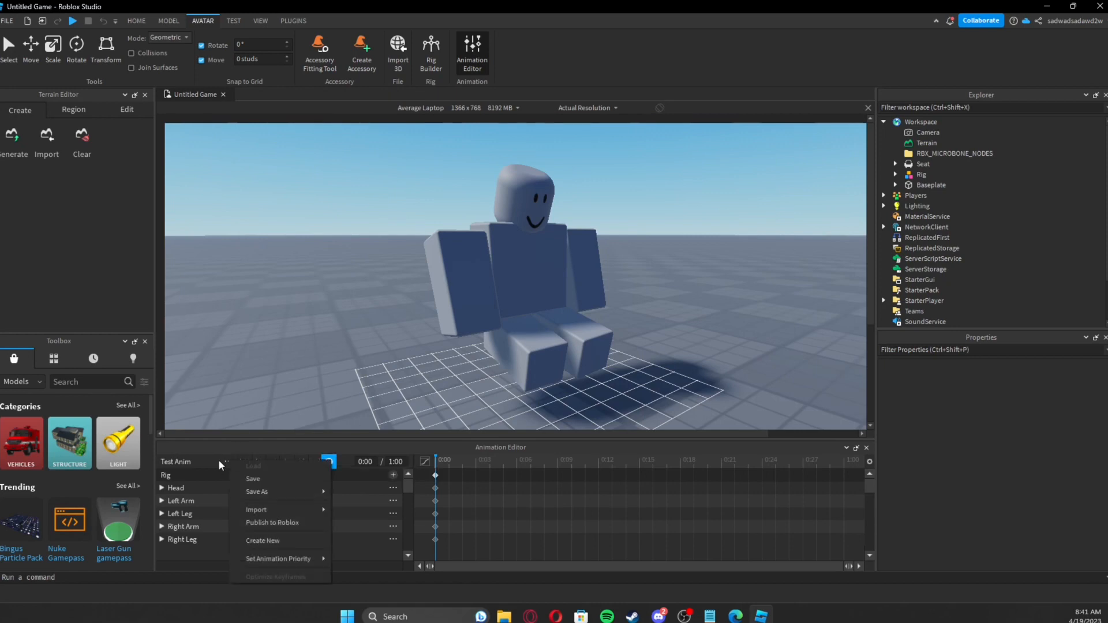
{"action": "mouse_move", "coordinate": [248, 559]}
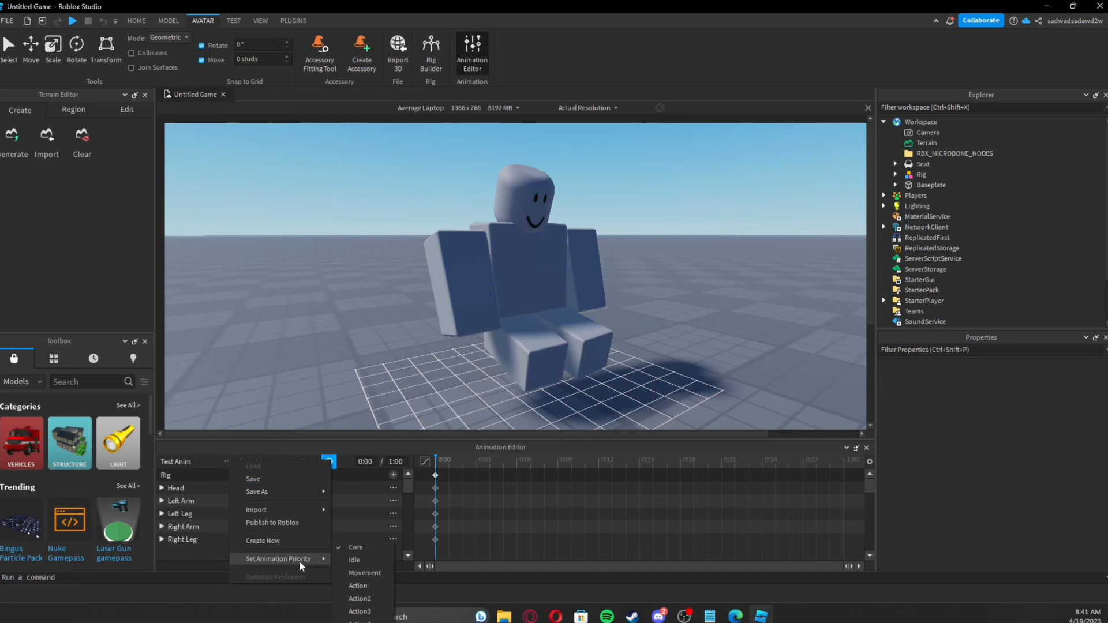
{"action": "left_click", "coordinate": [354, 560]}
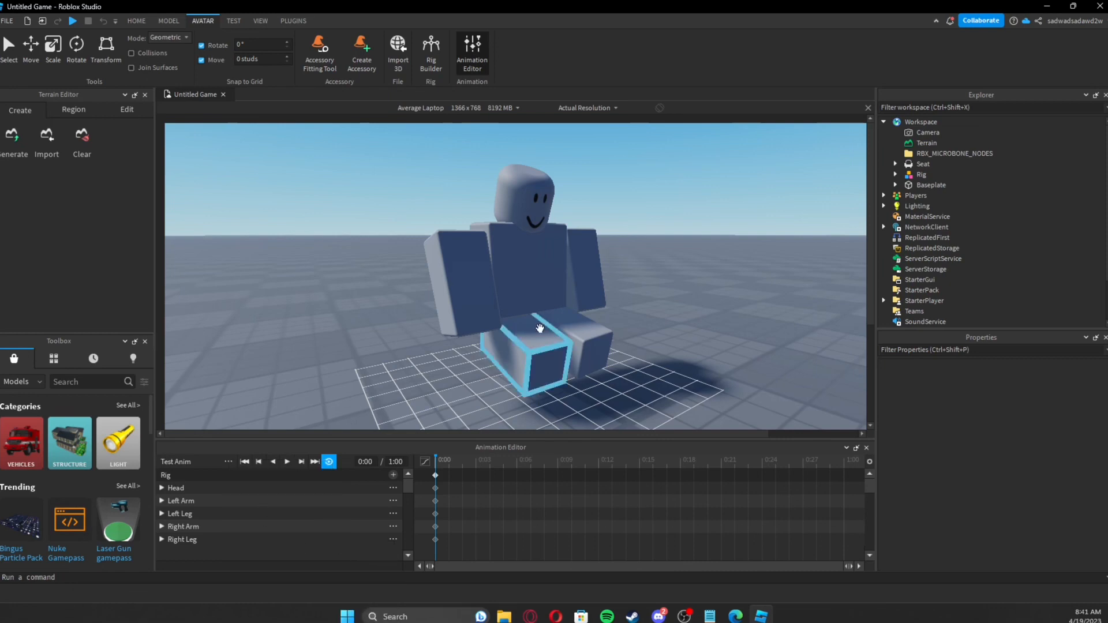
Start publishing the Test Anim animation to Roblox and choose Me as its creator.
{"action": "left_click", "coordinate": [229, 462]}
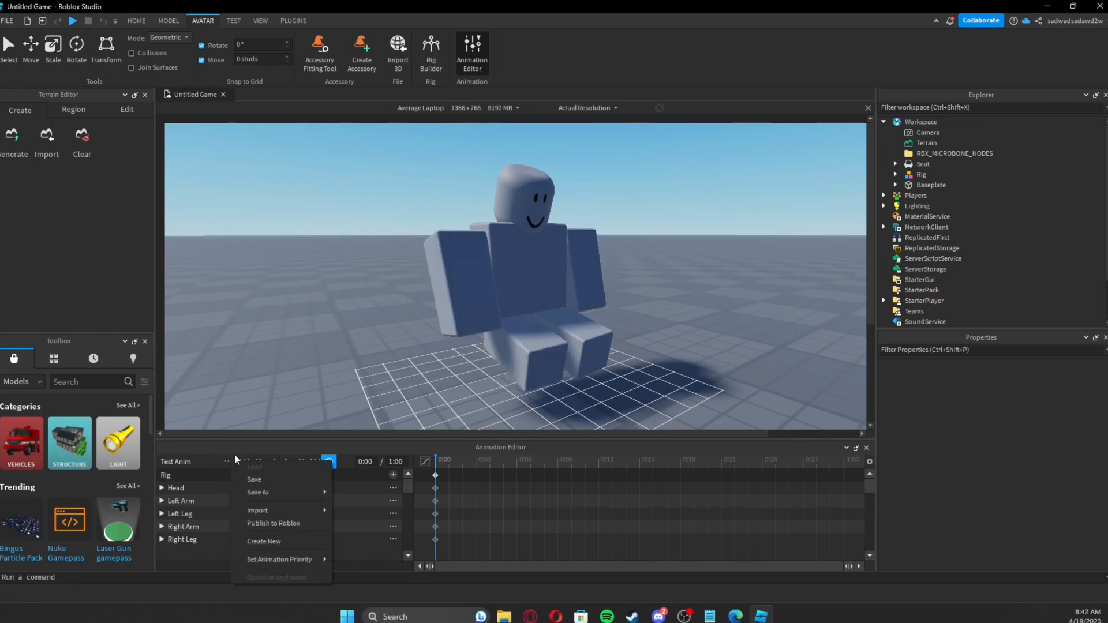
{"action": "left_click", "coordinate": [268, 522]}
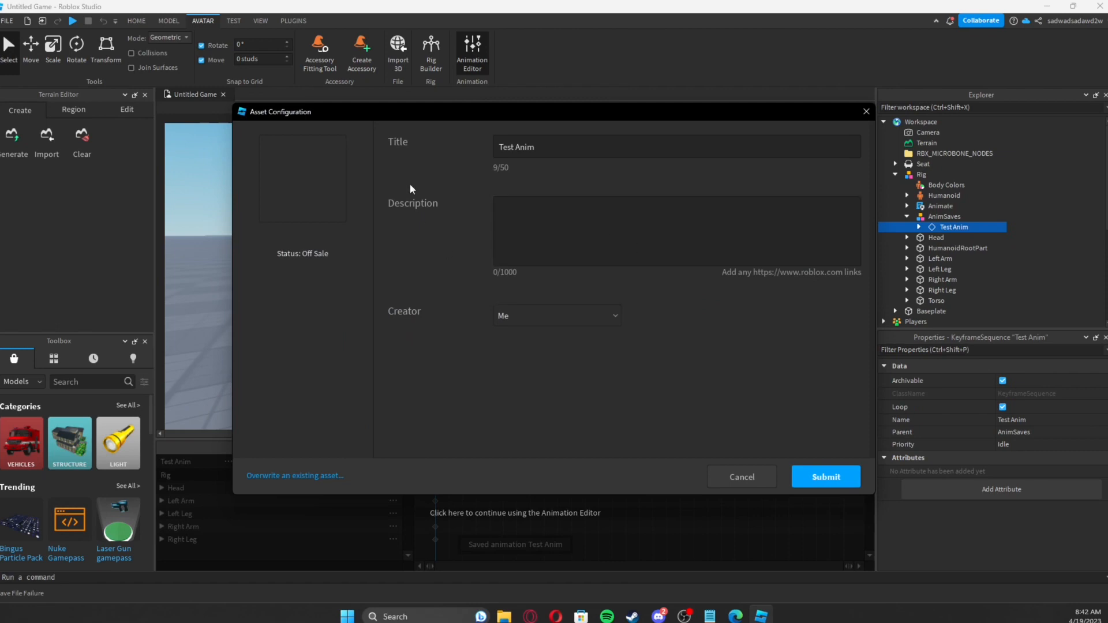
{"action": "left_click", "coordinate": [558, 321]}
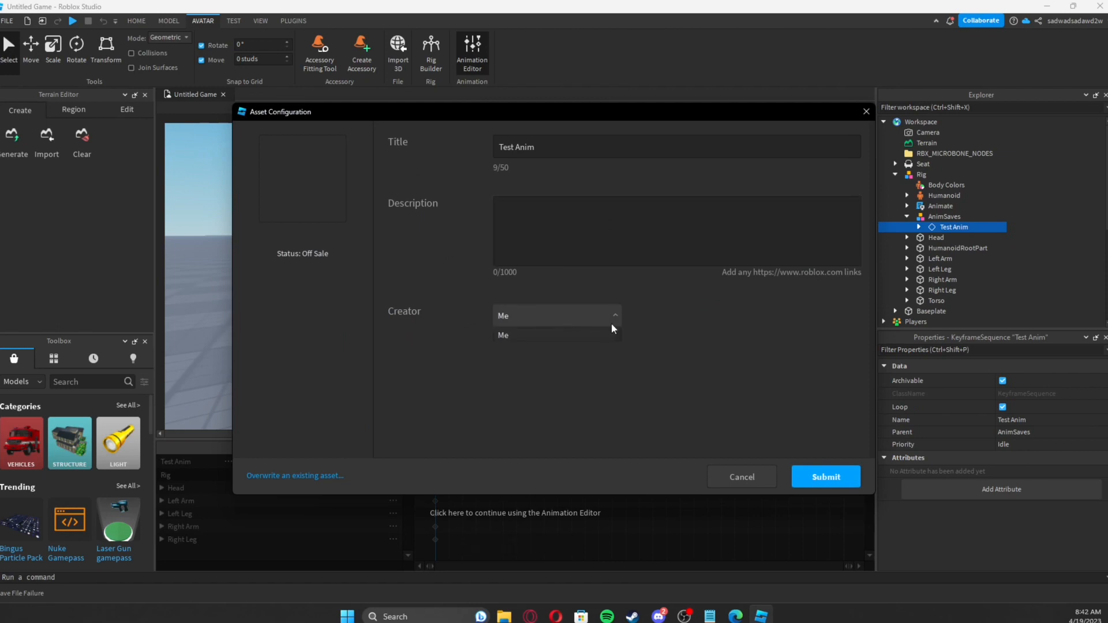
{"action": "left_click", "coordinate": [592, 317]}
{"action": "left_click", "coordinate": [602, 315]}
{"action": "left_click", "coordinate": [612, 322]}
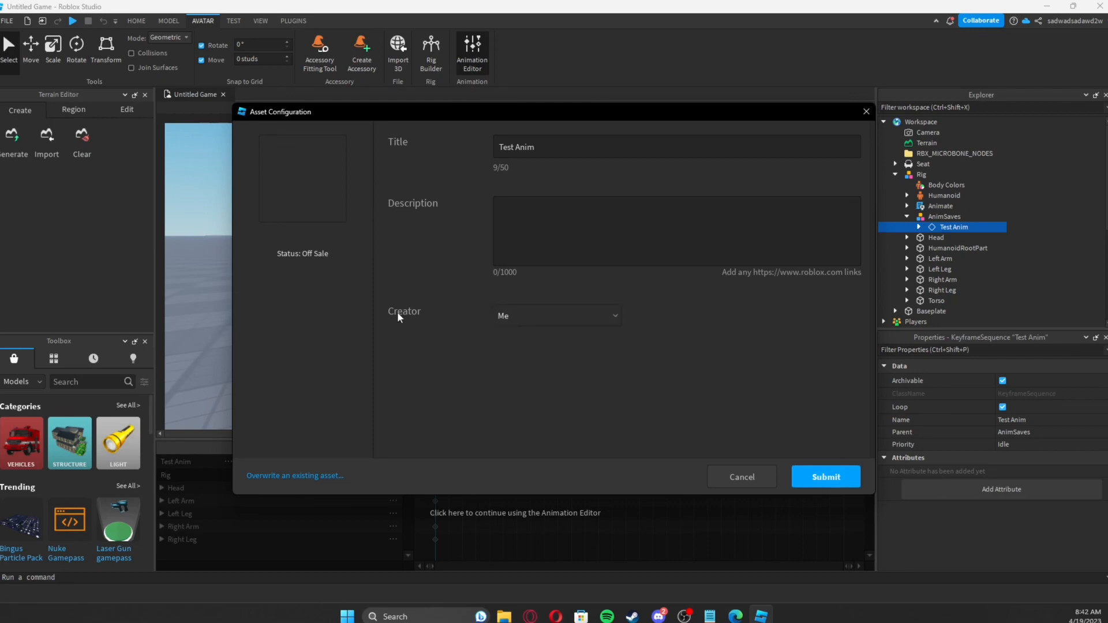
{"action": "left_click", "coordinate": [549, 314]}
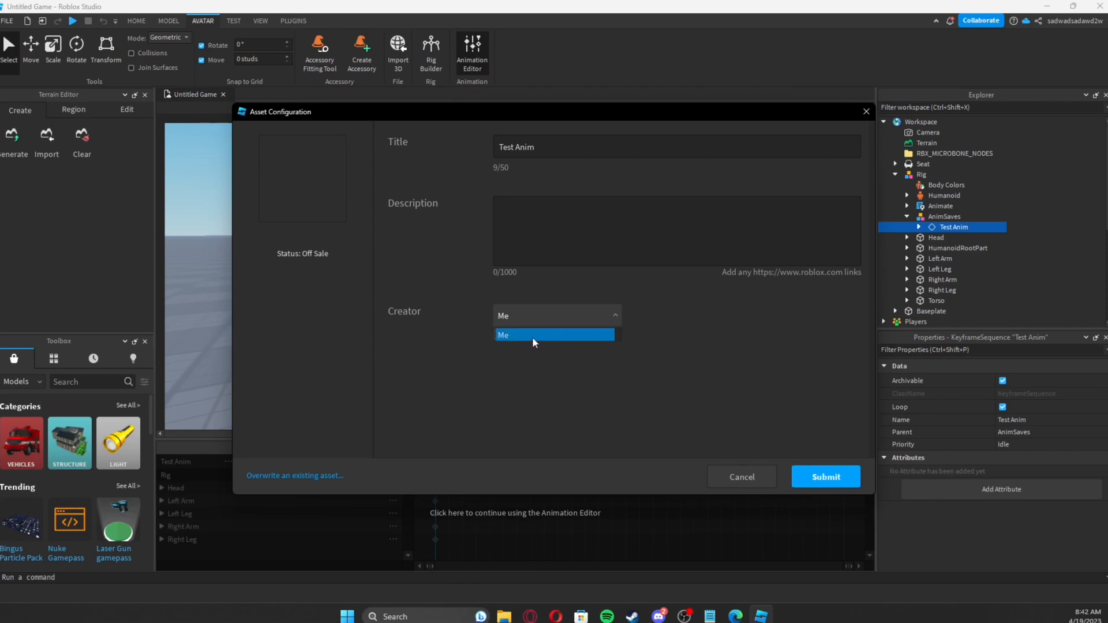
{"action": "left_click", "coordinate": [546, 315]}
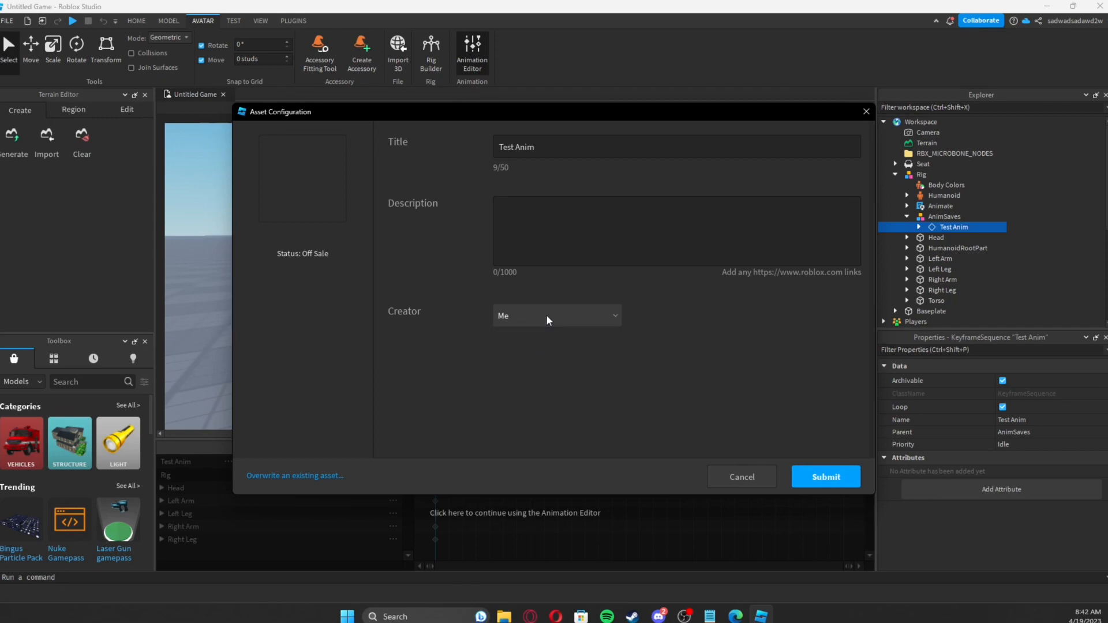
{"action": "left_click", "coordinate": [555, 317]}
{"action": "left_click", "coordinate": [557, 318]}
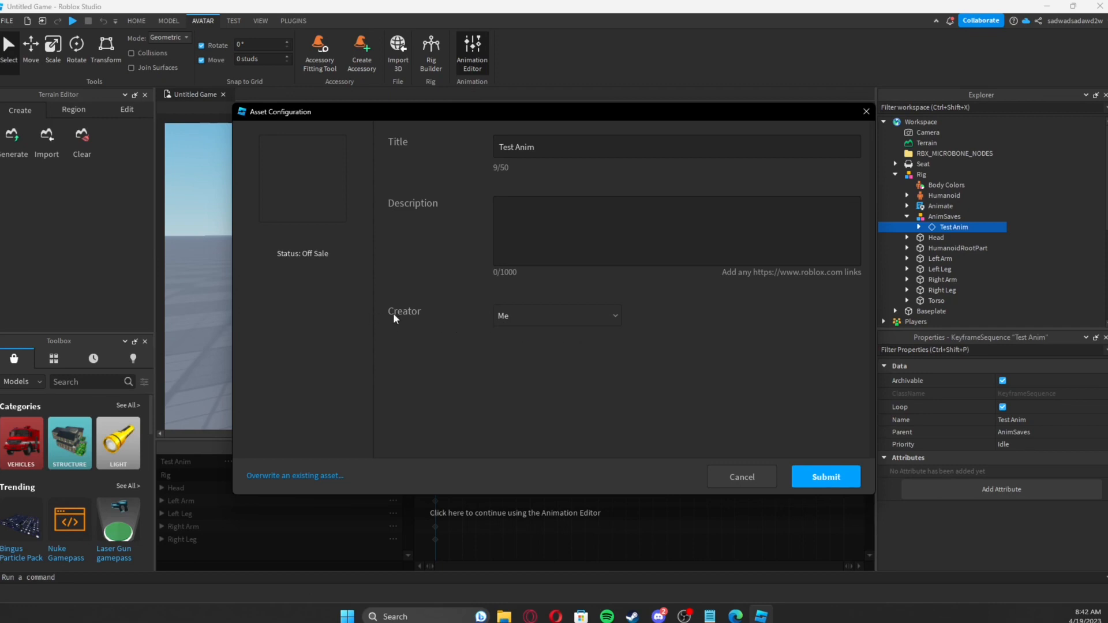
{"action": "left_click", "coordinate": [513, 318]}
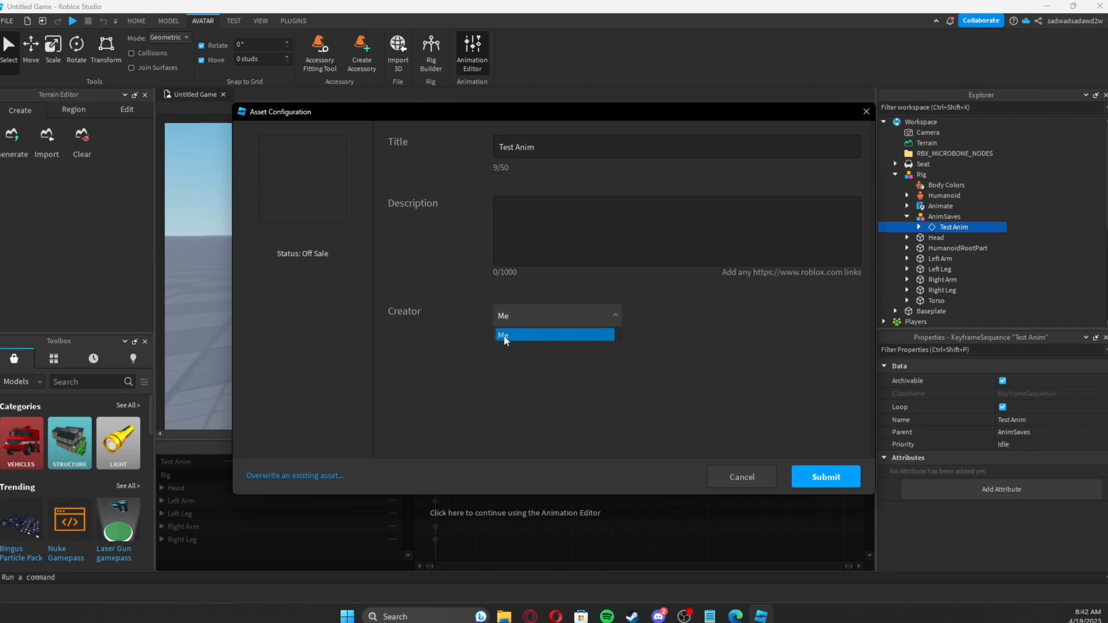
{"action": "left_click", "coordinate": [505, 335]}
{"action": "left_click", "coordinate": [538, 320]}
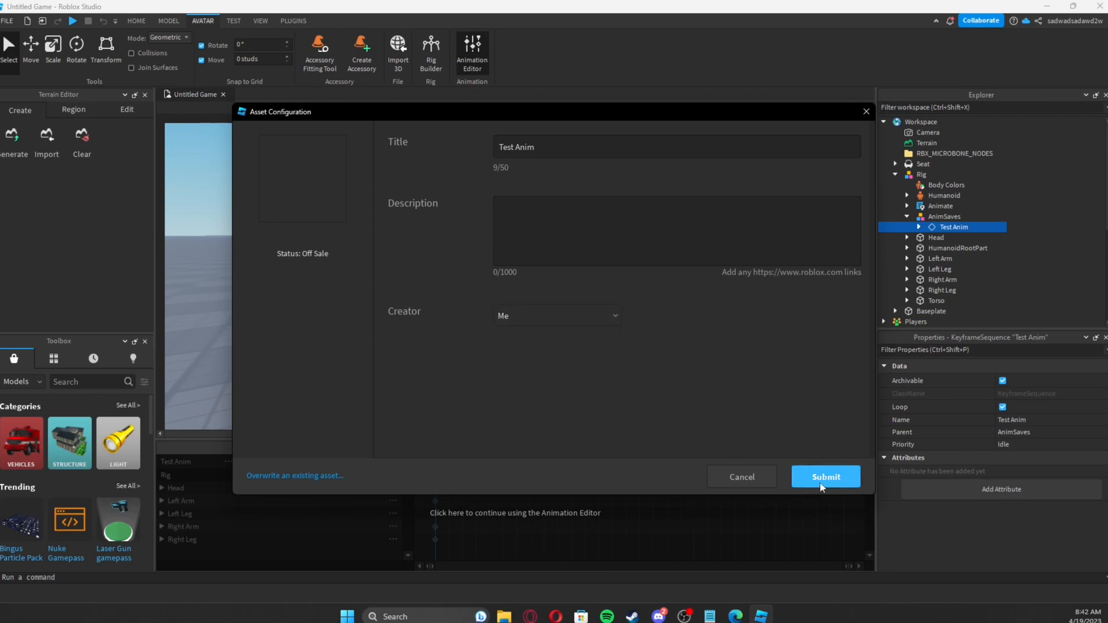
Submit the asset with the title Test Anim, copy its asset ID and close the configuration dialog.
{"action": "left_click_drag", "start_coordinate": [558, 148], "coordinate": [496, 150]}
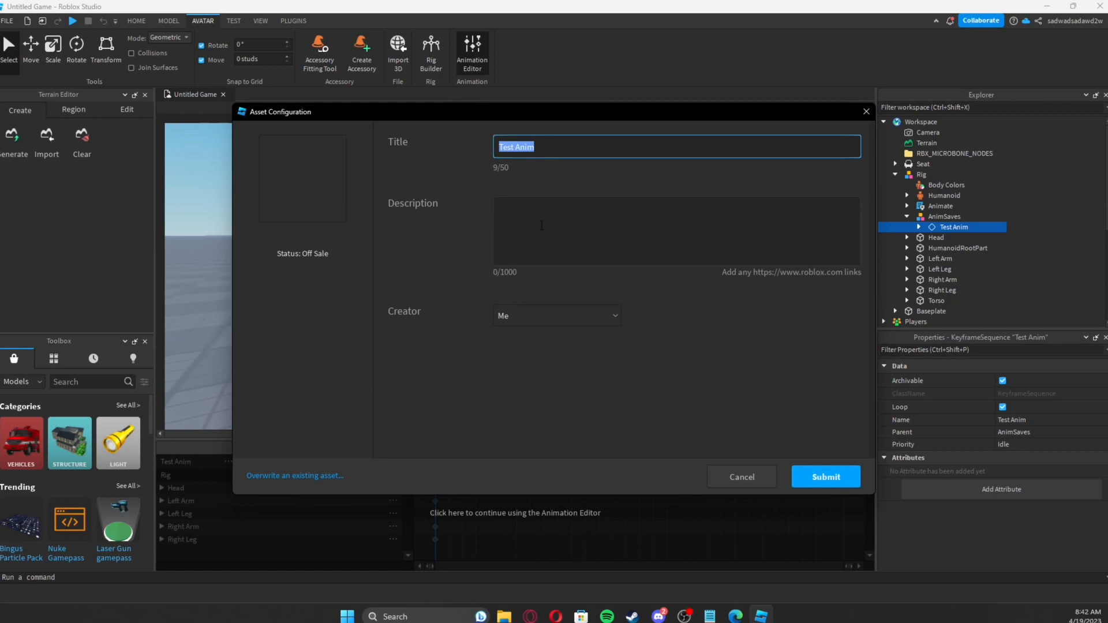
{"action": "left_click", "coordinate": [499, 222]}
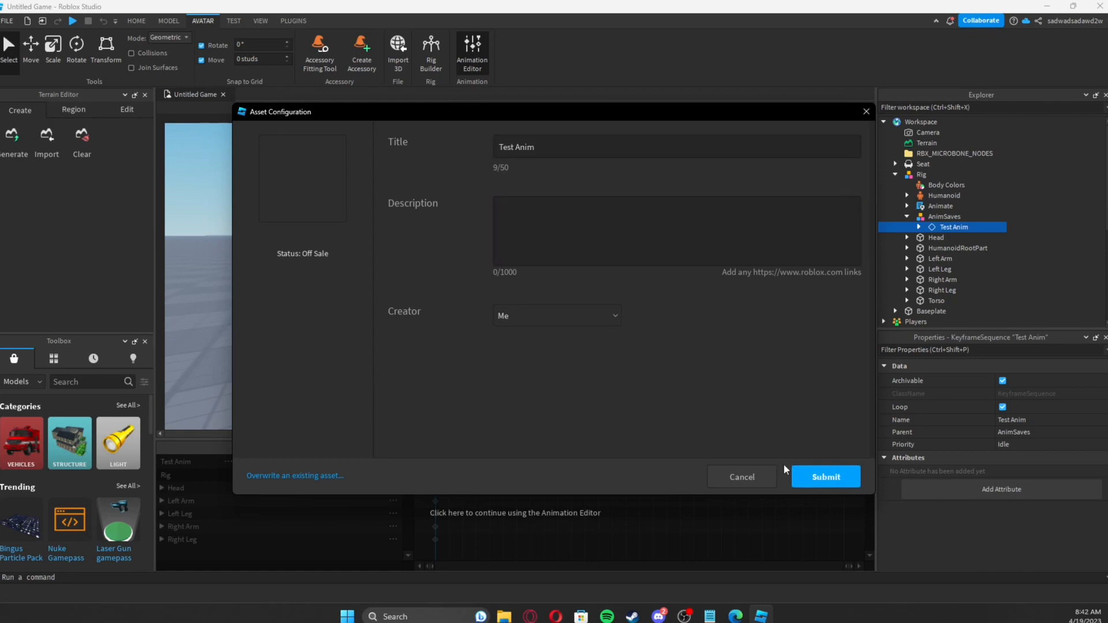
{"action": "left_click", "coordinate": [819, 476]}
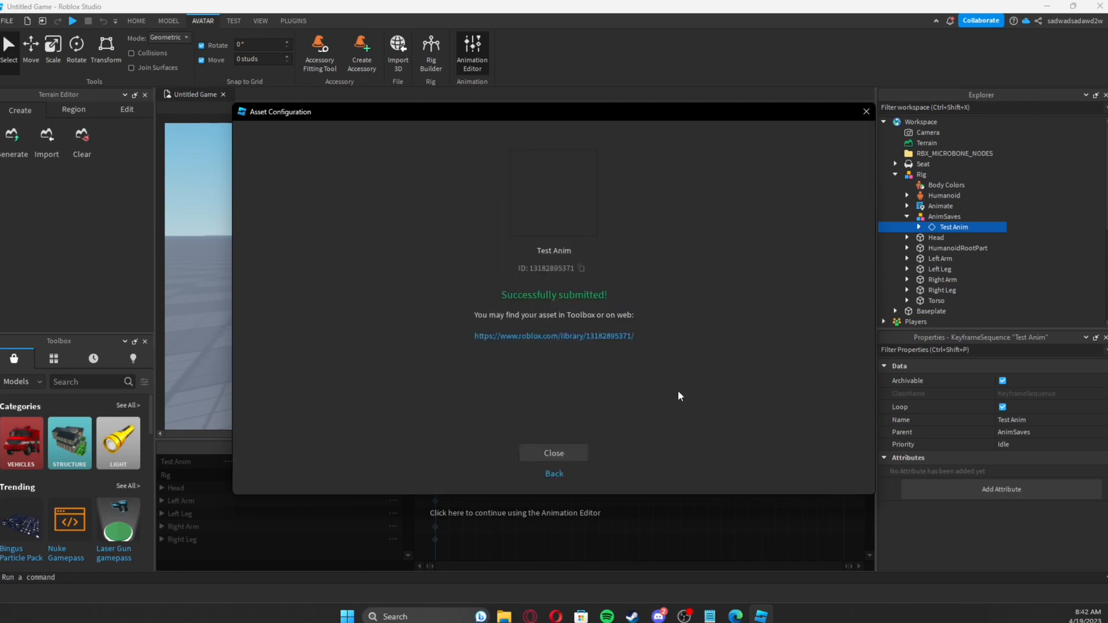
{"action": "left_click", "coordinate": [582, 268]}
{"action": "left_click", "coordinate": [554, 453]}
{"action": "left_click", "coordinate": [638, 330]}
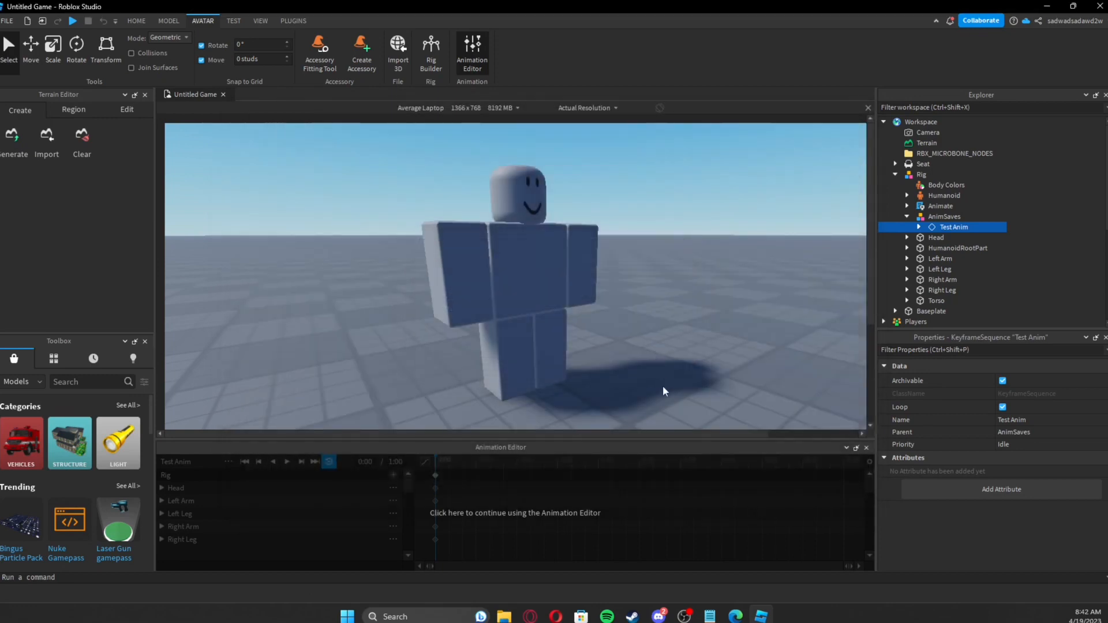
Switch to the Creator Dashboard in the browser and list the animations among the development items.
{"action": "scroll", "coordinate": [666, 300], "scroll_direction": "down", "scroll_amount": 3}
{"action": "scroll", "coordinate": [666, 300], "scroll_direction": "up", "scroll_amount": 2}
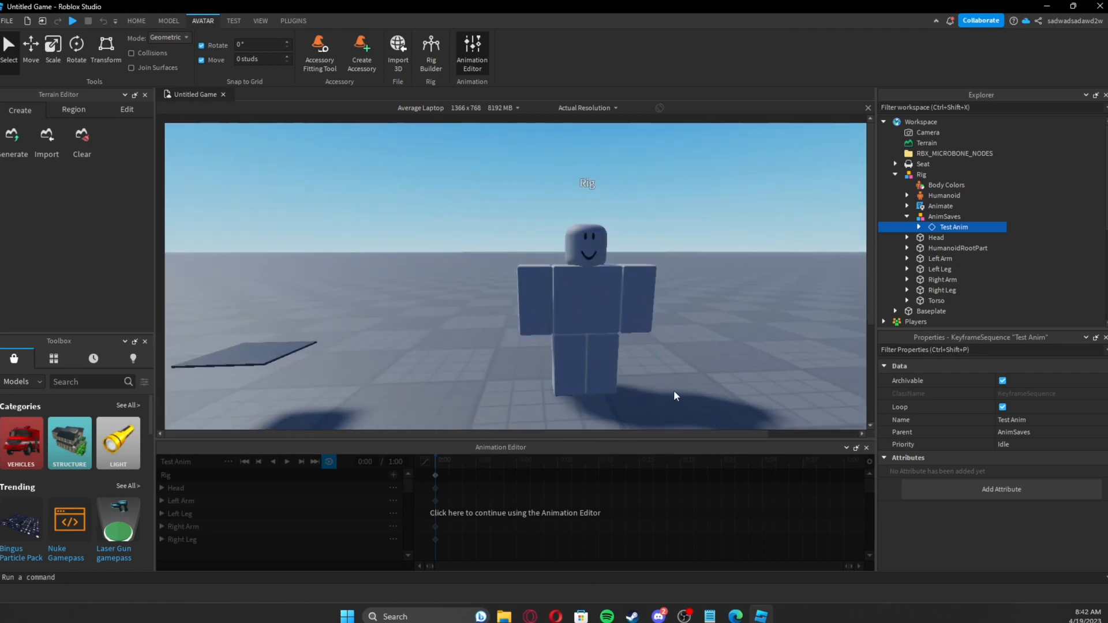
{"action": "left_click", "coordinate": [735, 616]}
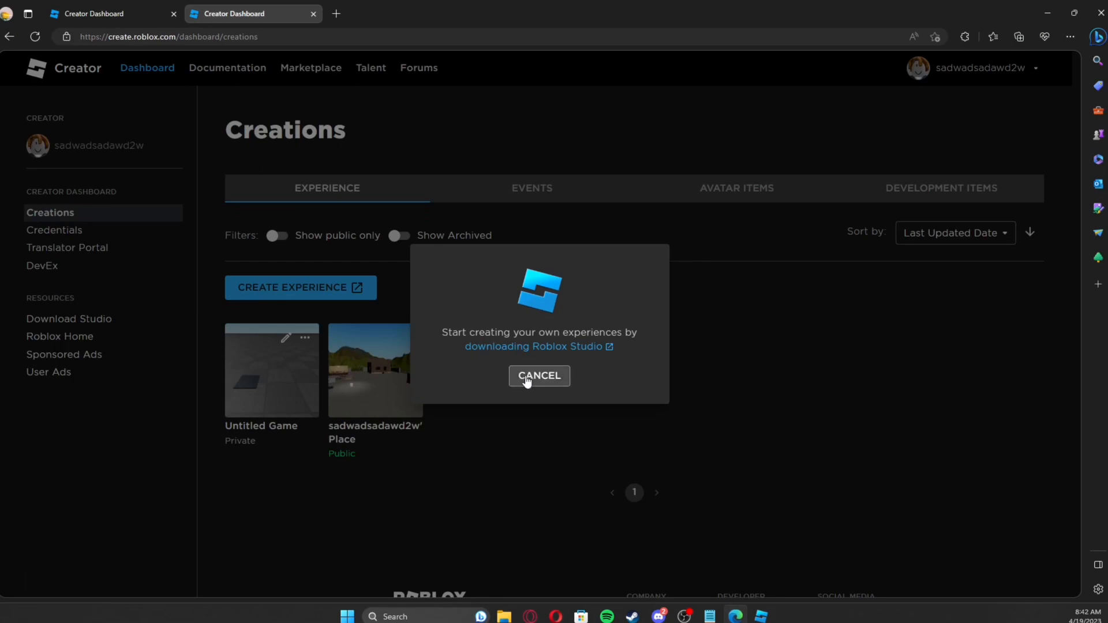
{"action": "left_click", "coordinate": [537, 378]}
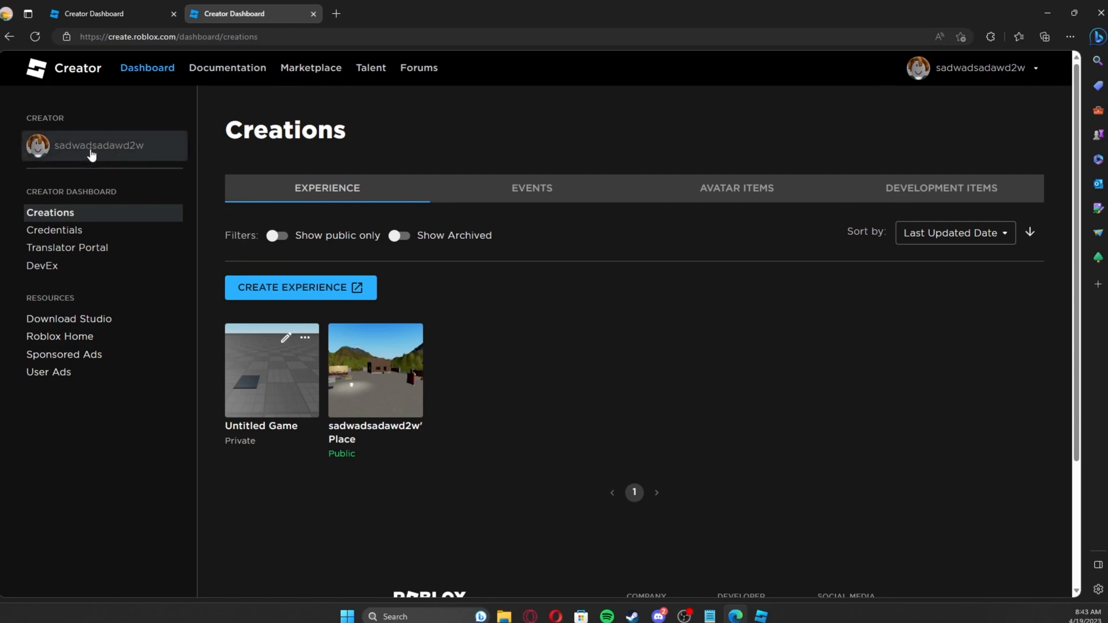
{"action": "left_click", "coordinate": [929, 196]}
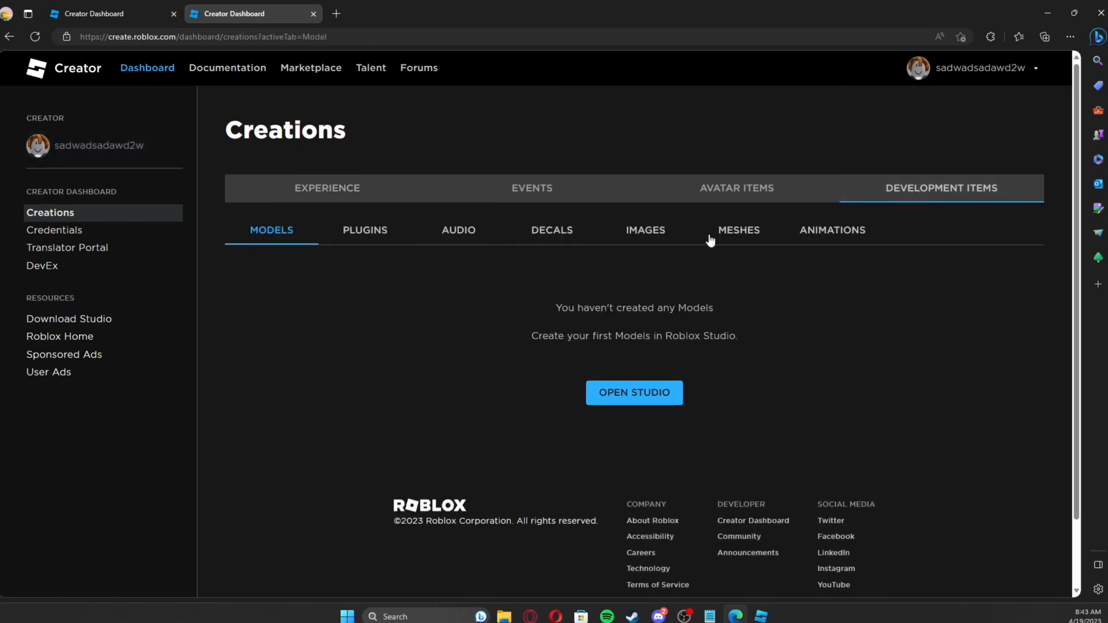
{"action": "left_click", "coordinate": [822, 233]}
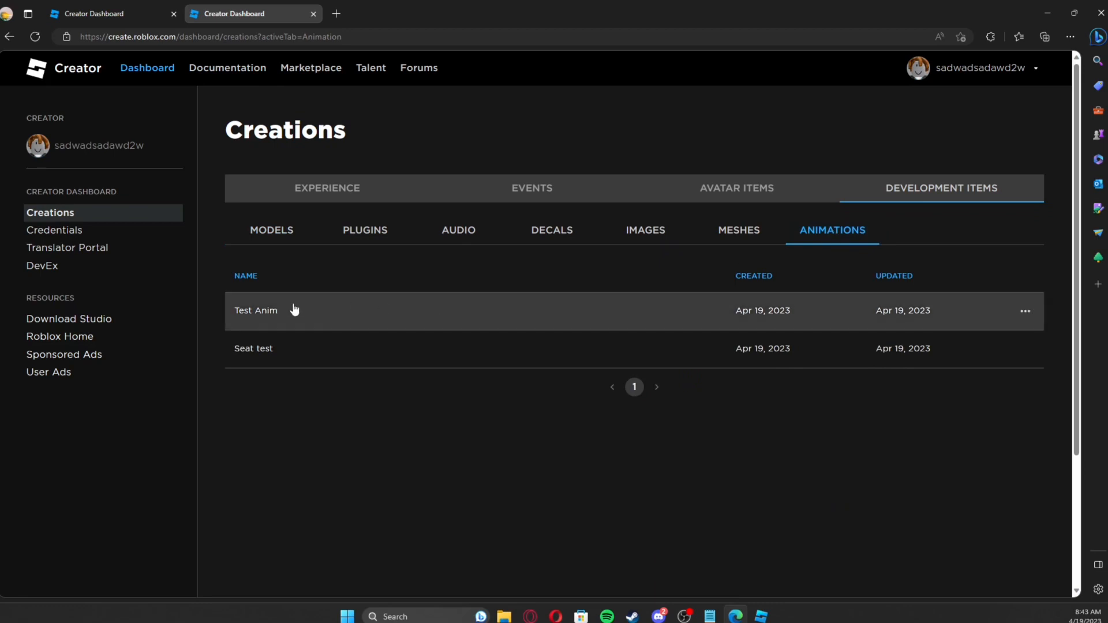
Copy the Test Anim asset ID from the animation list and from the address of its Configure page.
{"action": "left_click", "coordinate": [1025, 312]}
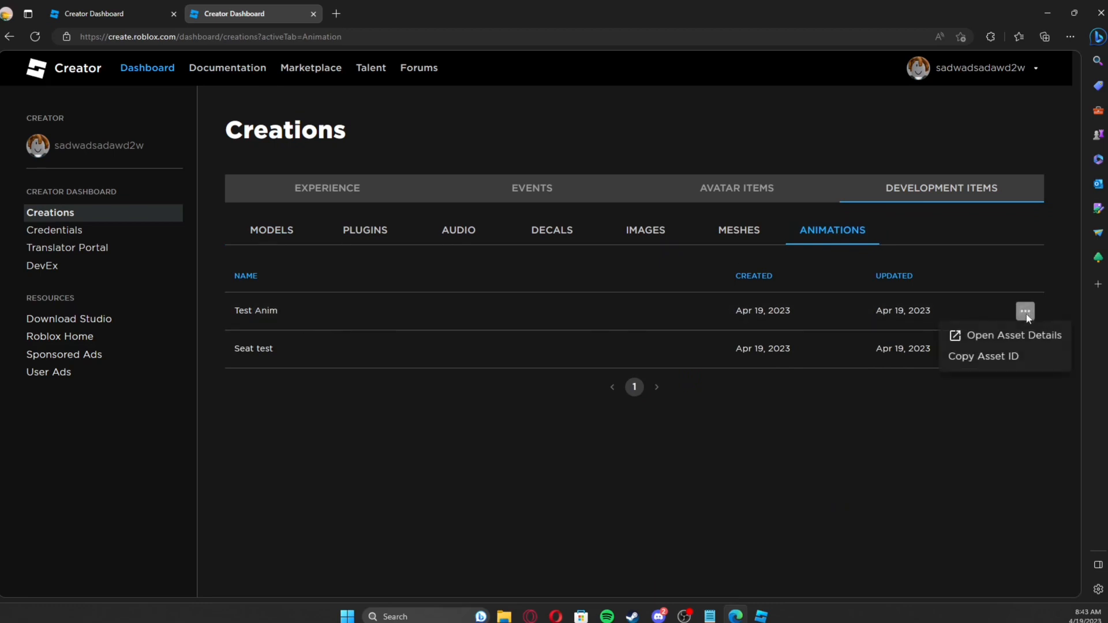
{"action": "left_click", "coordinate": [979, 360]}
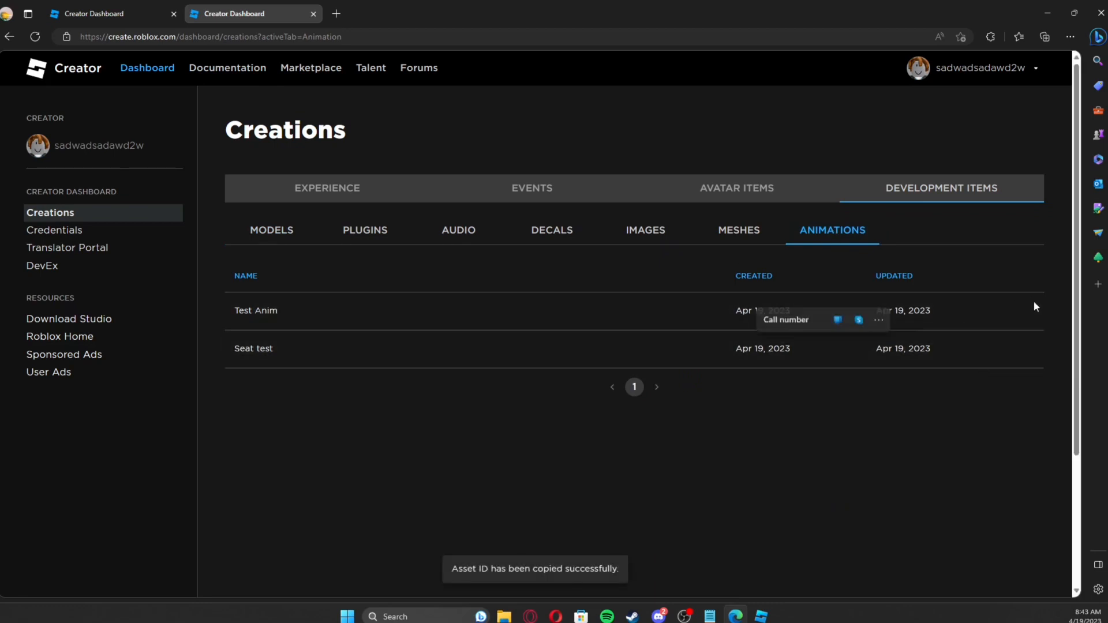
{"action": "left_click", "coordinate": [285, 316]}
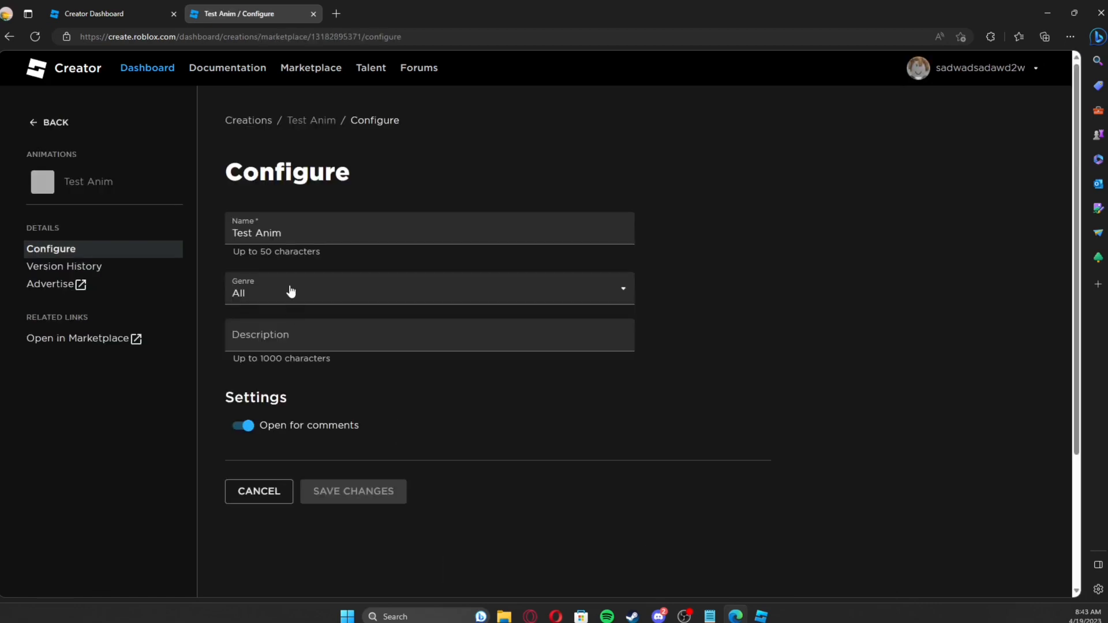
{"action": "double_click", "coordinate": [339, 37]}
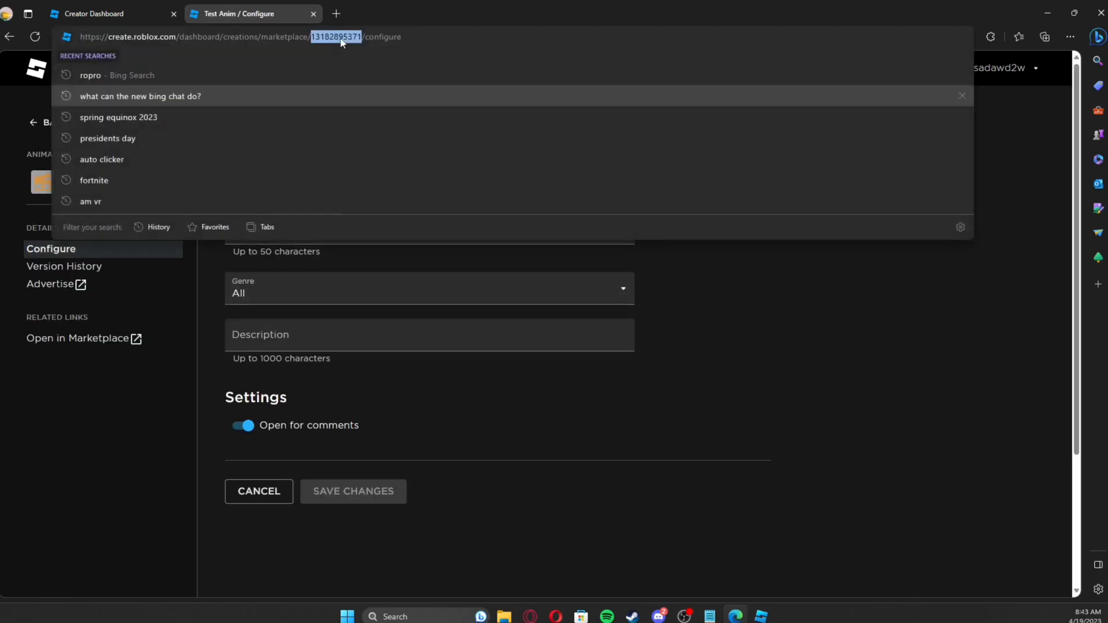
{"action": "left_click", "coordinate": [770, 378]}
{"action": "double_click", "coordinate": [340, 37]}
{"action": "key", "text": "ctrl+c"}
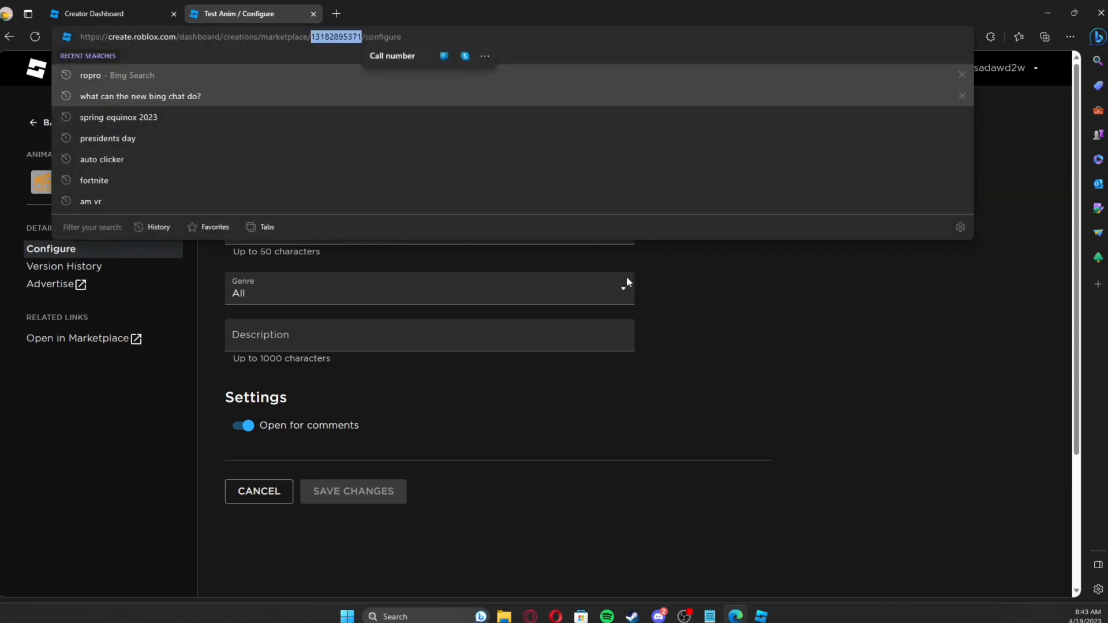
Switch back to Roblox Studio, close the Animation Editor and delete the rig from the workspace.
{"action": "left_click", "coordinate": [761, 615]}
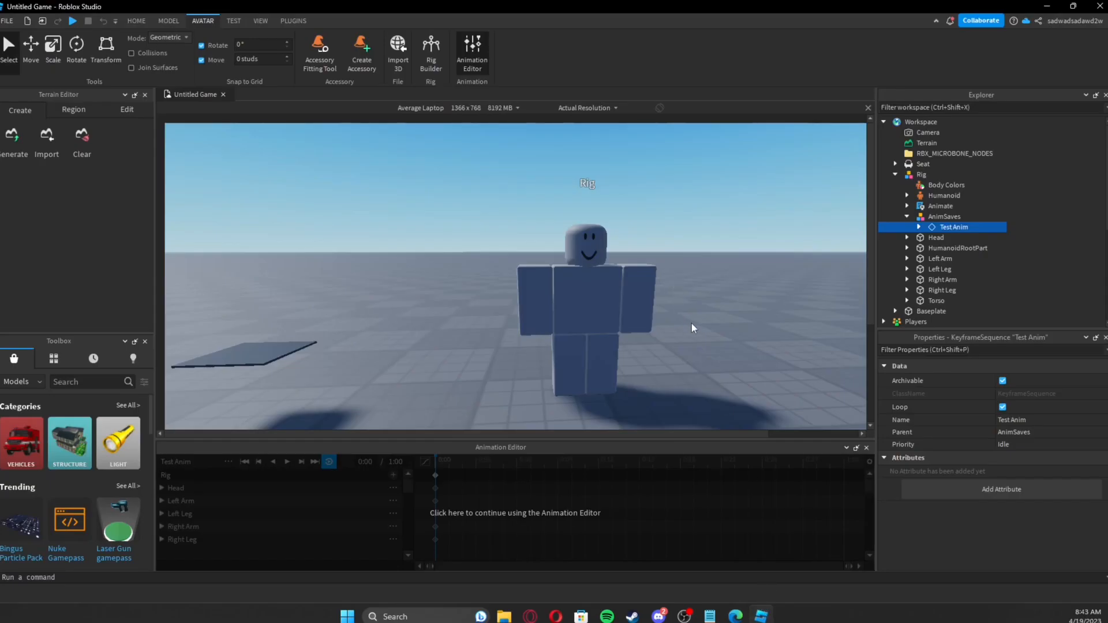
{"action": "left_click", "coordinate": [691, 328]}
{"action": "scroll", "coordinate": [691, 328], "scroll_direction": "down", "scroll_amount": 2}
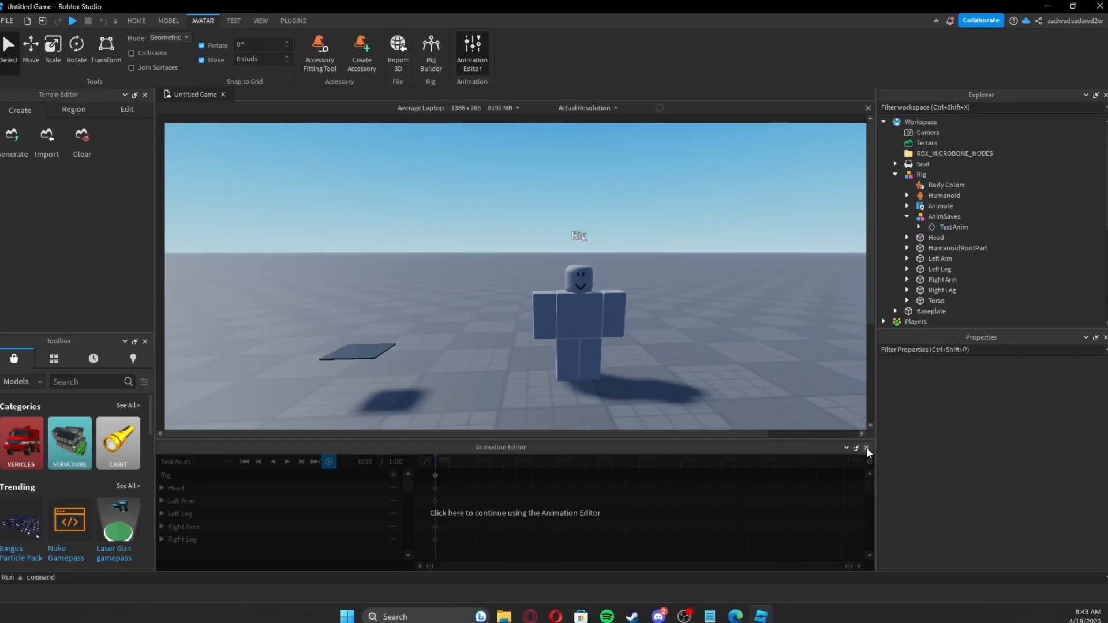
{"action": "left_click", "coordinate": [866, 448]}
{"action": "left_click", "coordinate": [576, 317]}
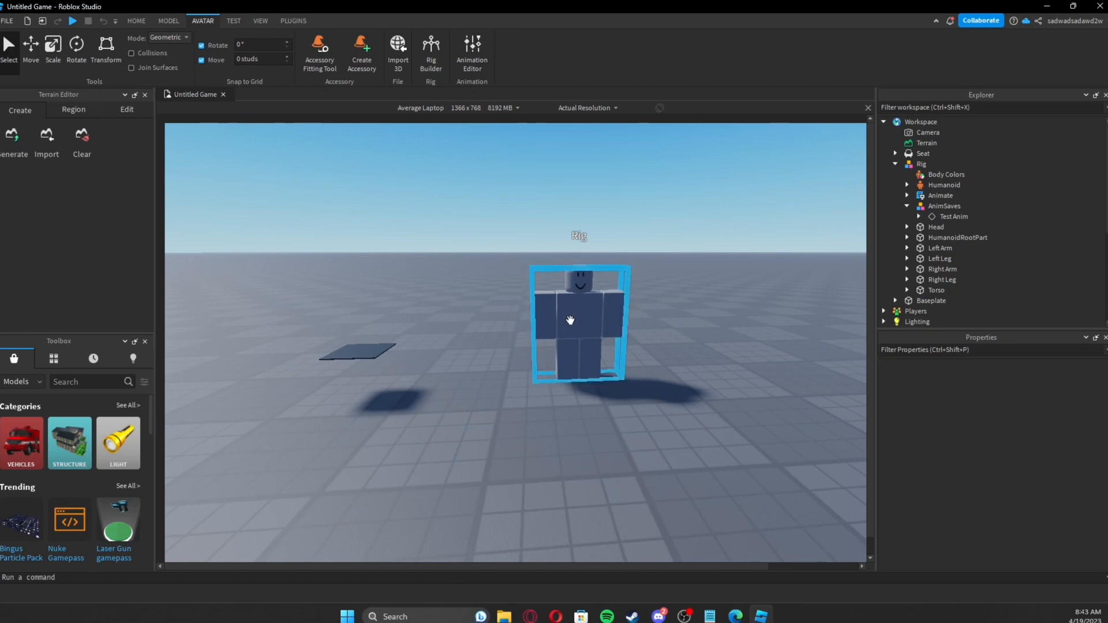
{"action": "key", "text": "Delete"}
Examine the code of the Script inside the Seat and the properties of its sitanim animation.
{"action": "scroll", "coordinate": [517, 379], "scroll_direction": "up", "scroll_amount": 3}
{"action": "left_click", "coordinate": [466, 414]}
{"action": "key", "text": "f"}
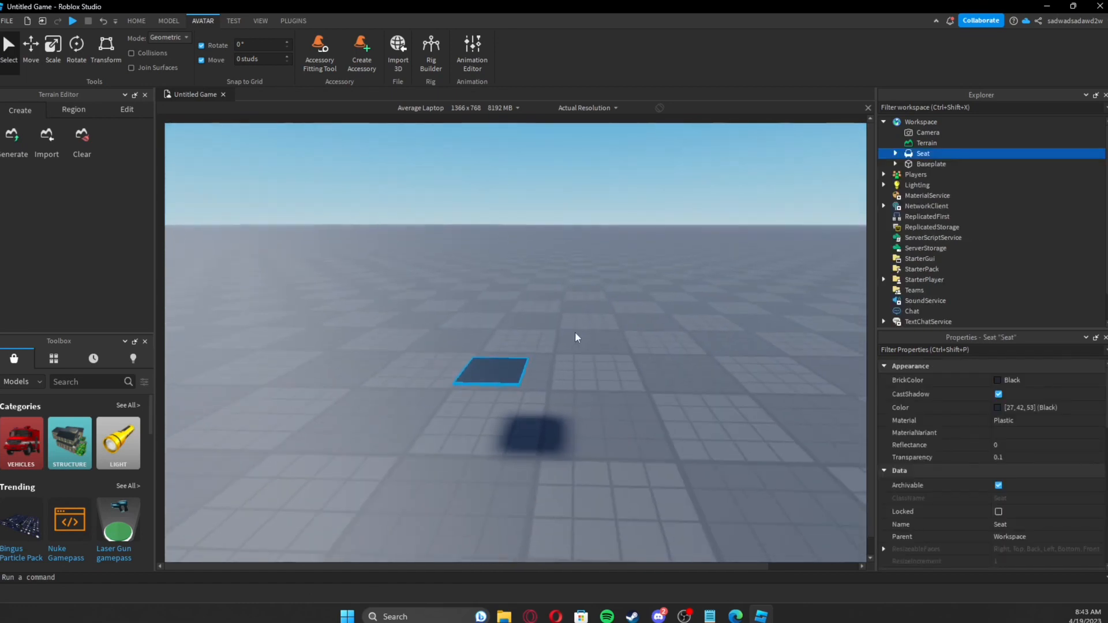
{"action": "left_click", "coordinate": [896, 154]}
{"action": "double_click", "coordinate": [891, 164]}
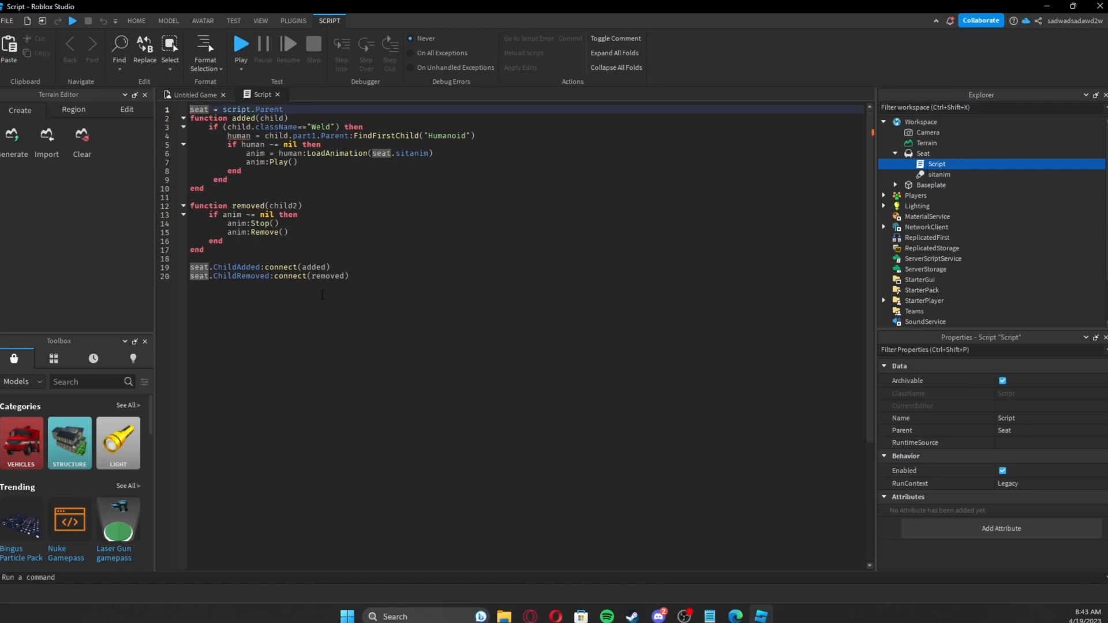
{"action": "left_click_drag", "start_coordinate": [428, 291], "coordinate": [181, 119]}
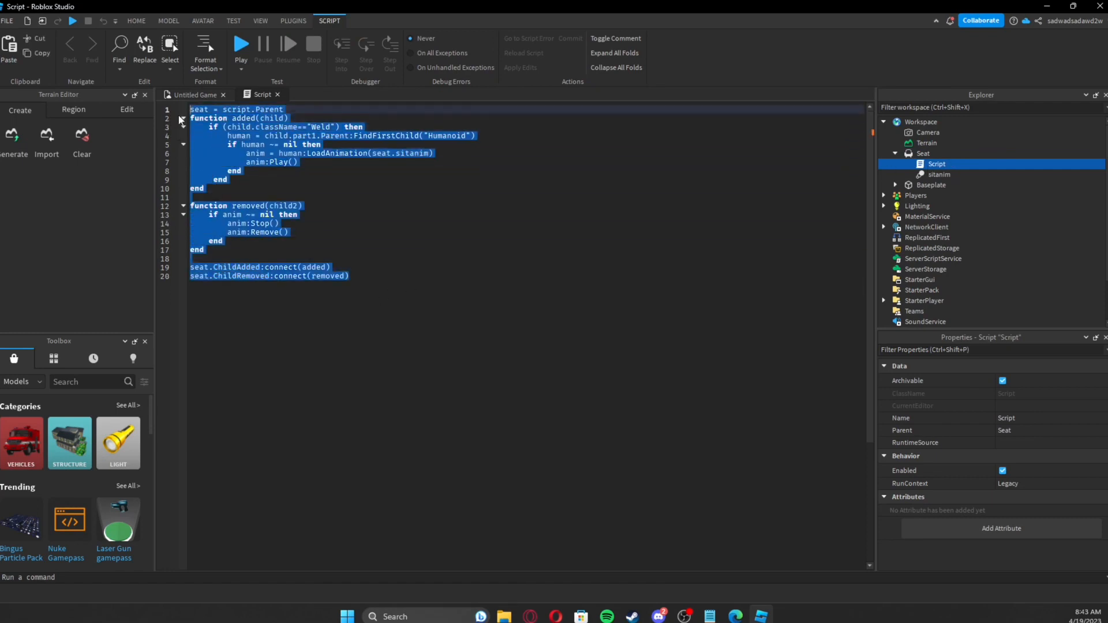
{"action": "left_click", "coordinate": [334, 344]}
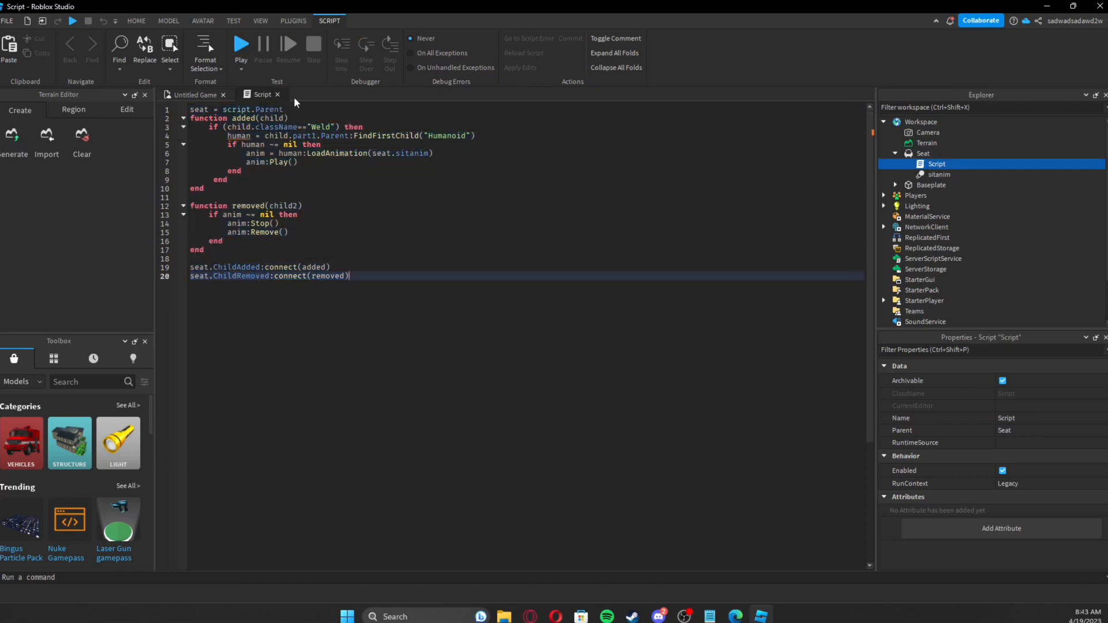
{"action": "left_click", "coordinate": [278, 95]}
{"action": "left_click", "coordinate": [933, 175]}
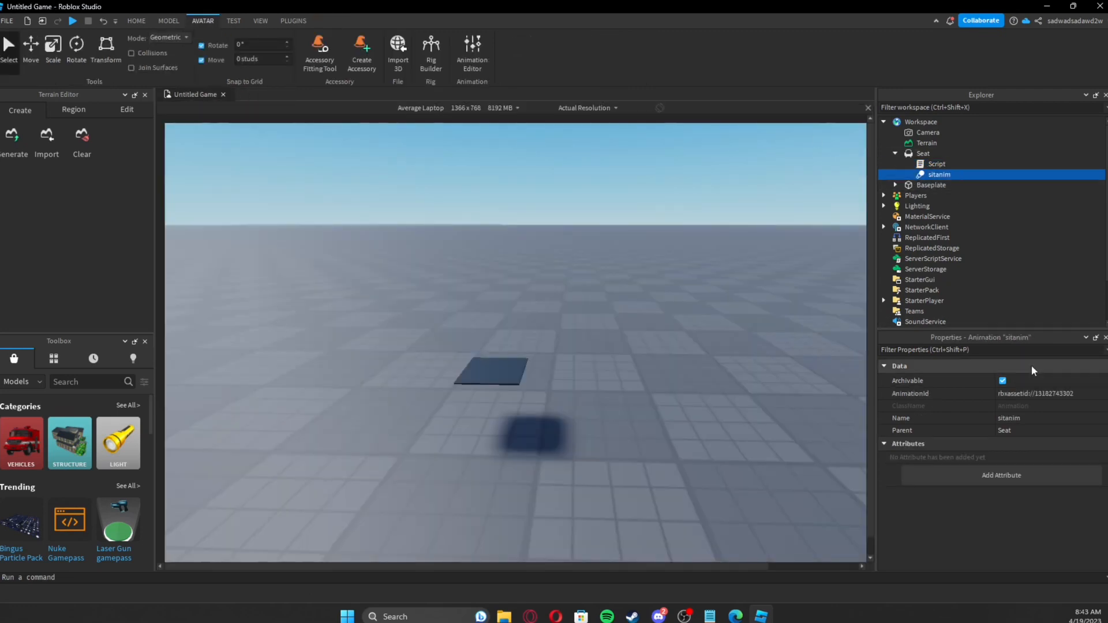
Search the objects insertable into the Seat for "sea" and "ani", and close the search without inserting anything.
{"action": "left_click", "coordinate": [938, 153]}
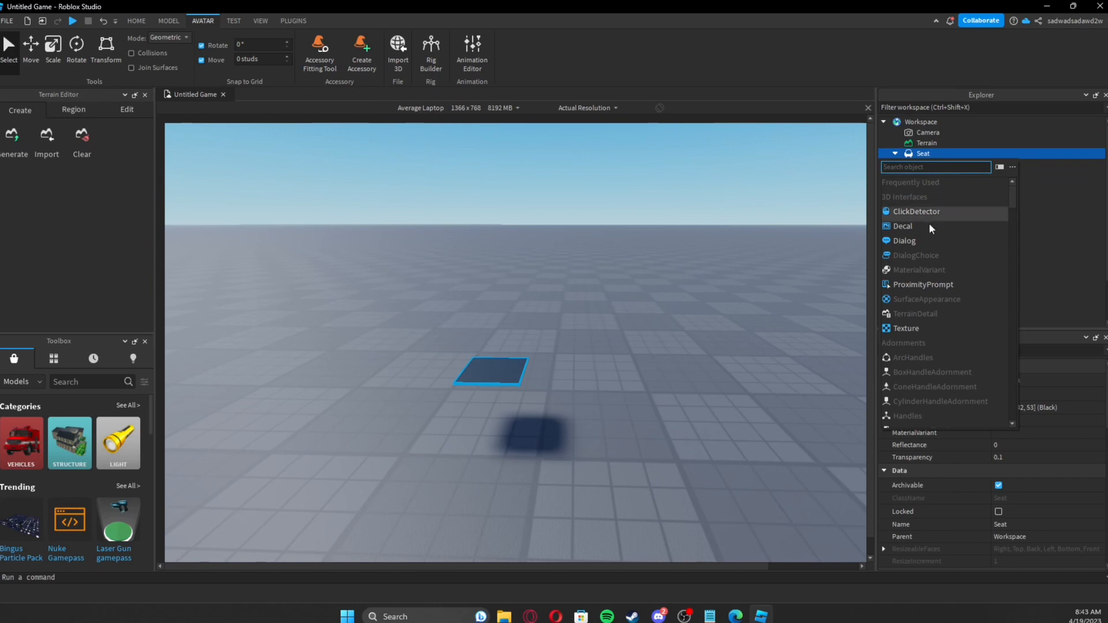
{"action": "type", "text": "sea"}
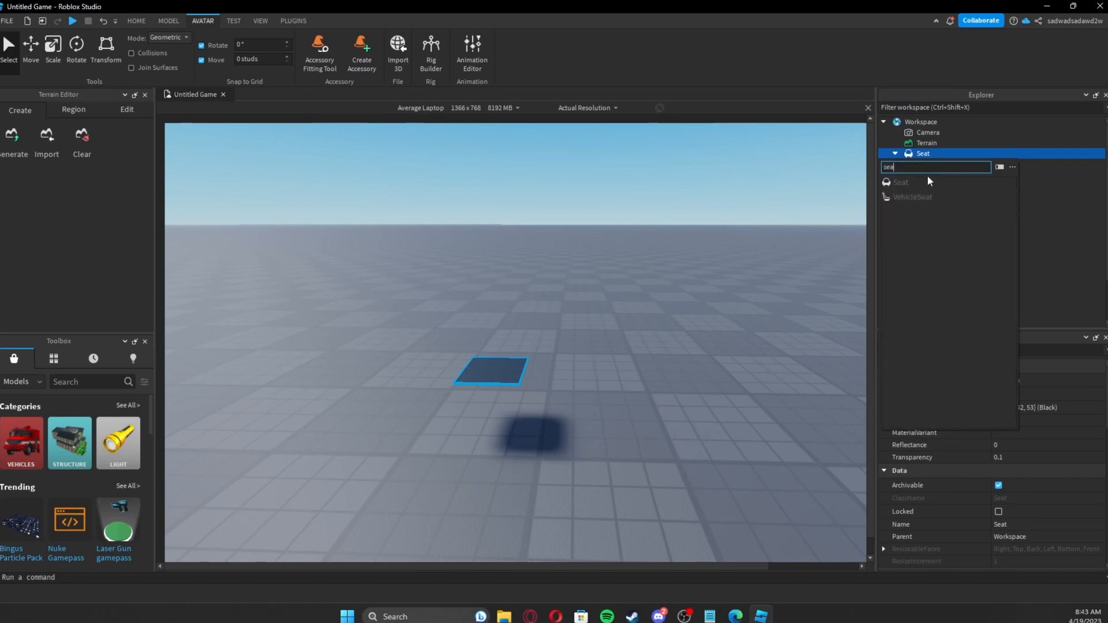
{"action": "key", "text": "BackSpace"}
{"action": "key", "text": "BackSpace"}
{"action": "key", "text": "BackSpace"}
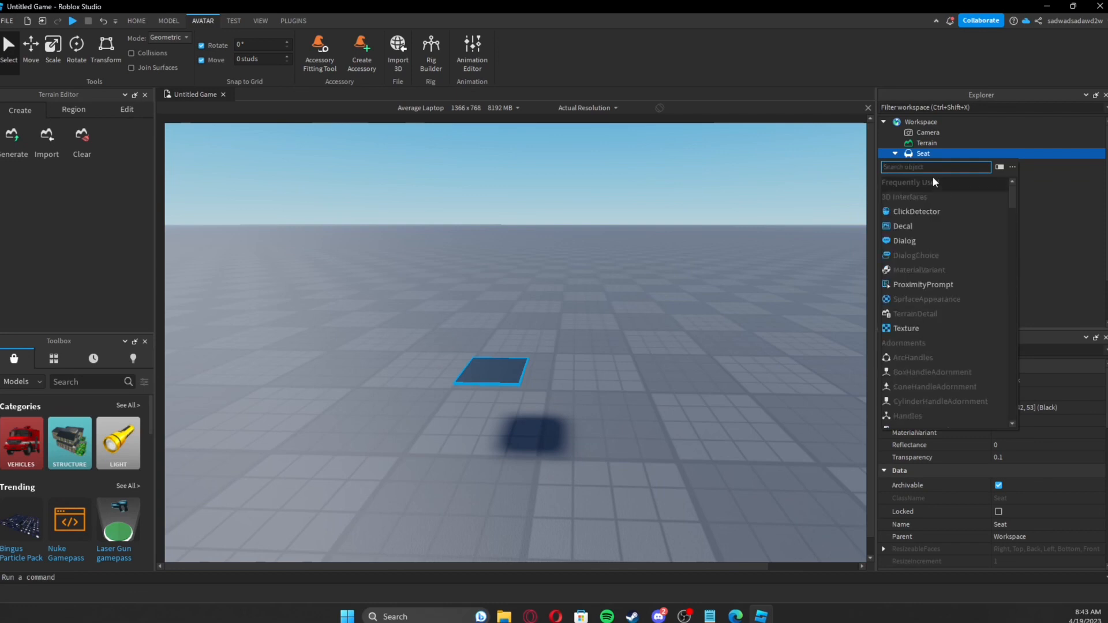
{"action": "type", "text": "ani"}
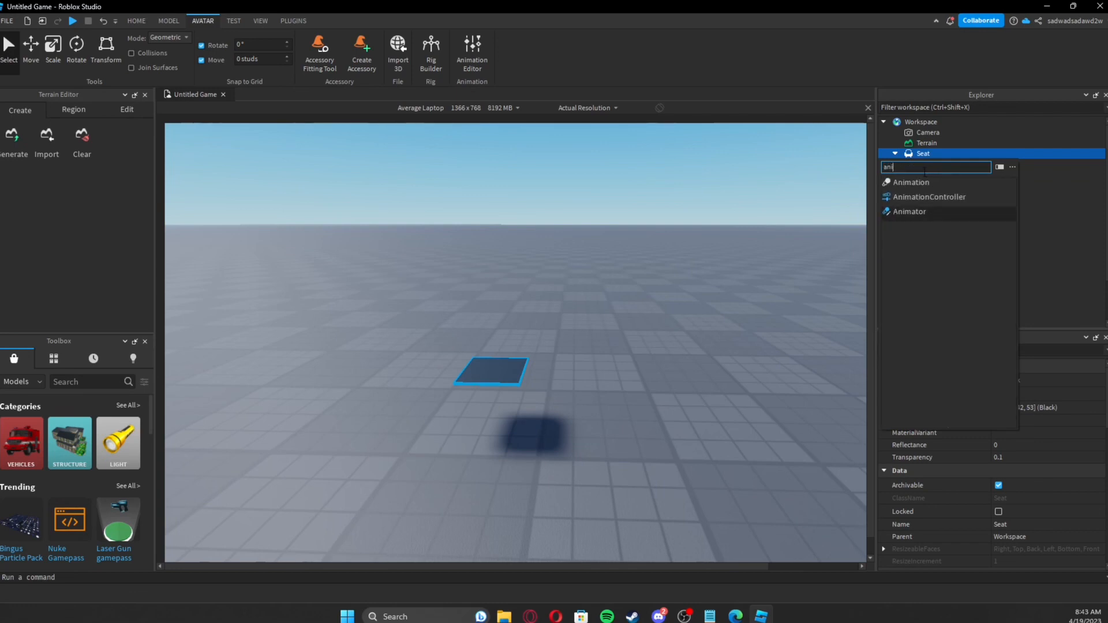
{"action": "key", "text": "BackSpace"}
{"action": "key", "text": "BackSpace"}
{"action": "key", "text": "BackSpace"}
{"action": "left_click", "coordinate": [773, 185]}
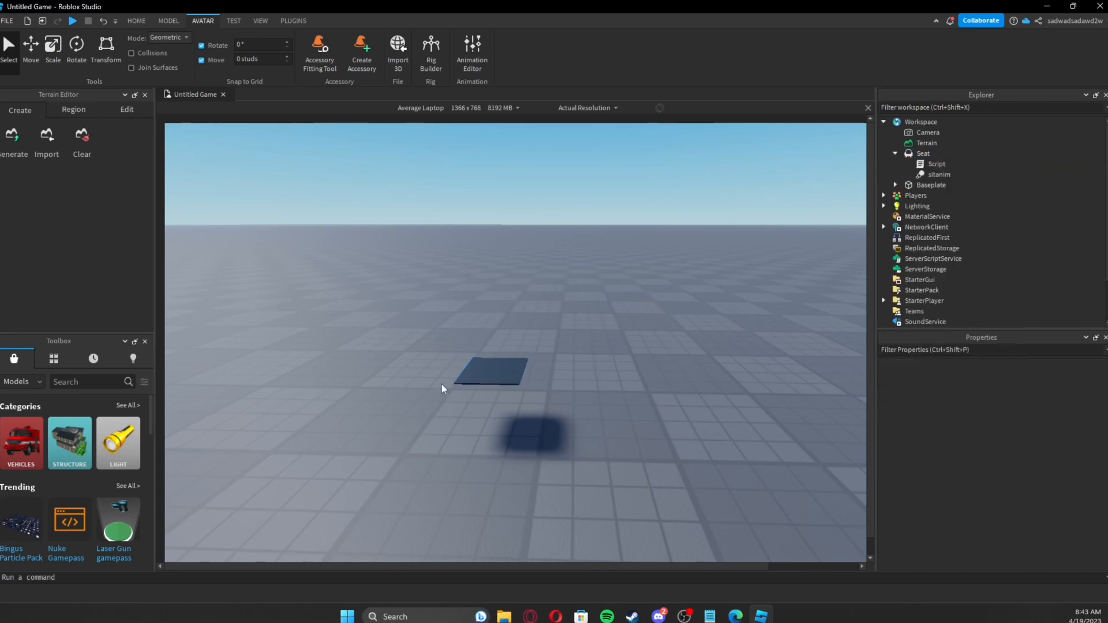
{"action": "left_click", "coordinate": [485, 372]}
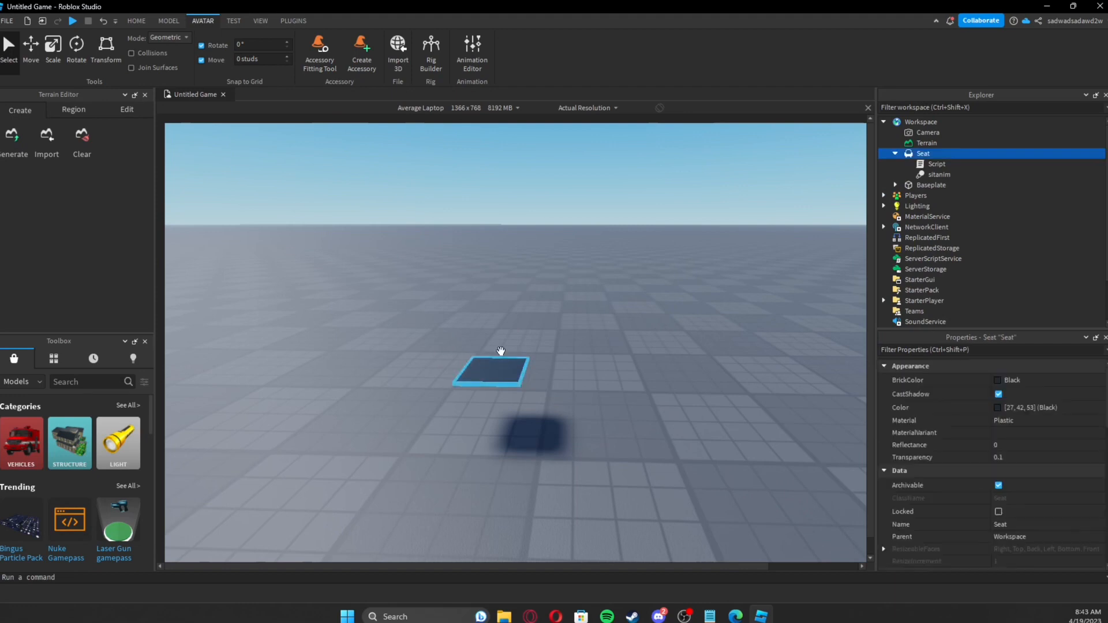
{"action": "left_click", "coordinate": [939, 174]}
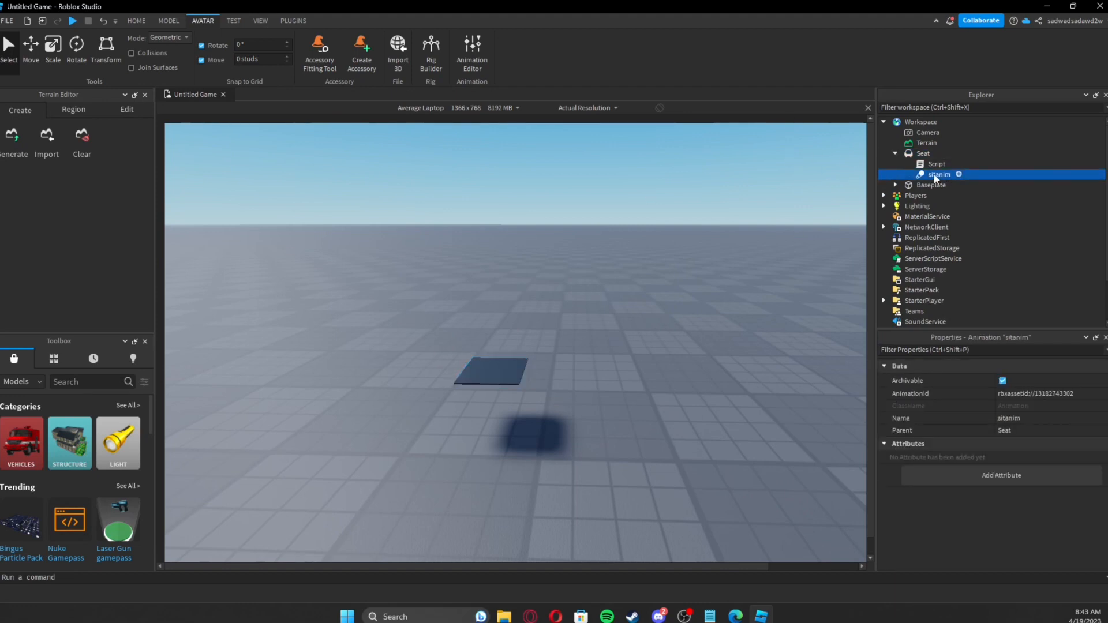
{"action": "left_click", "coordinate": [1048, 395]}
{"action": "key", "text": "ctrl+v"}
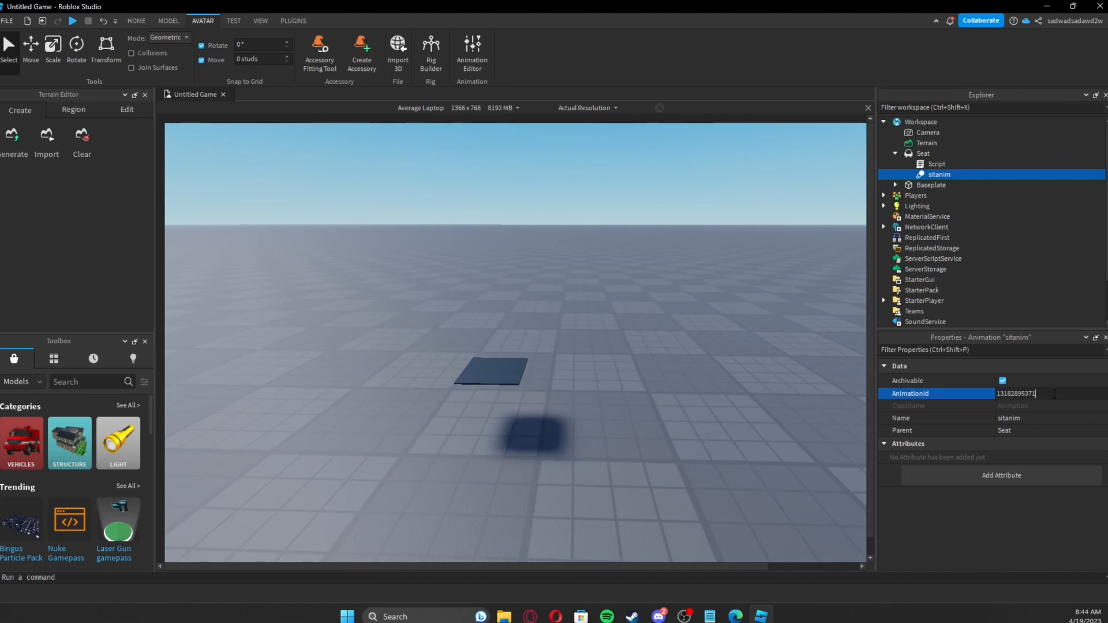
{"action": "key", "text": "Return"}
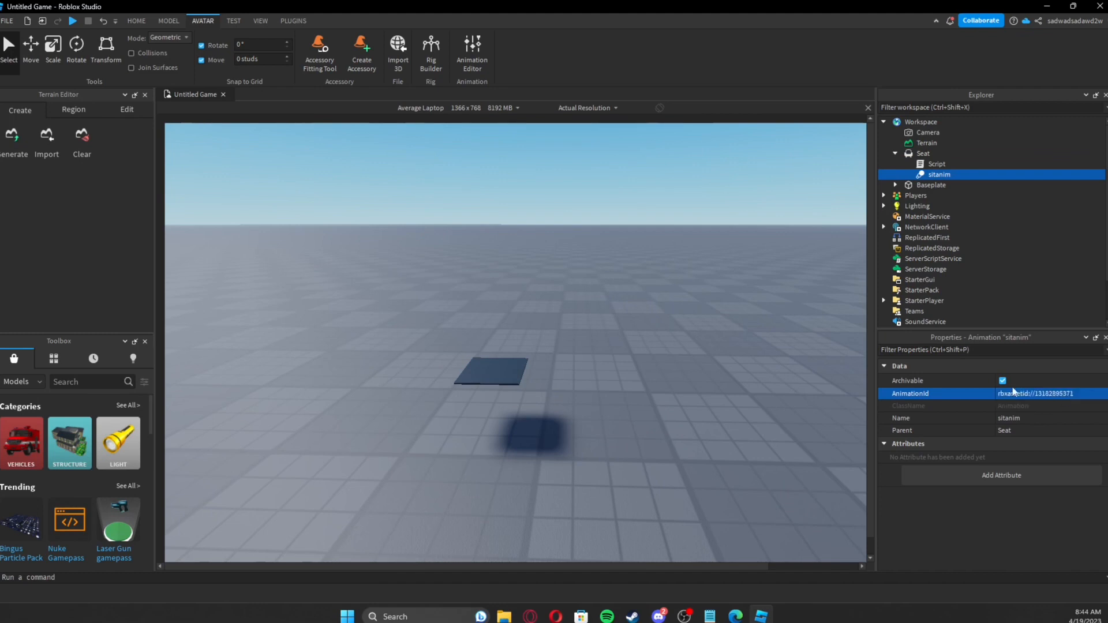
Start a playtest of the game and dismiss the save failure dialog.
{"action": "left_click", "coordinate": [615, 286]}
{"action": "key", "text": "a"}
{"action": "left_click", "coordinate": [130, 24]}
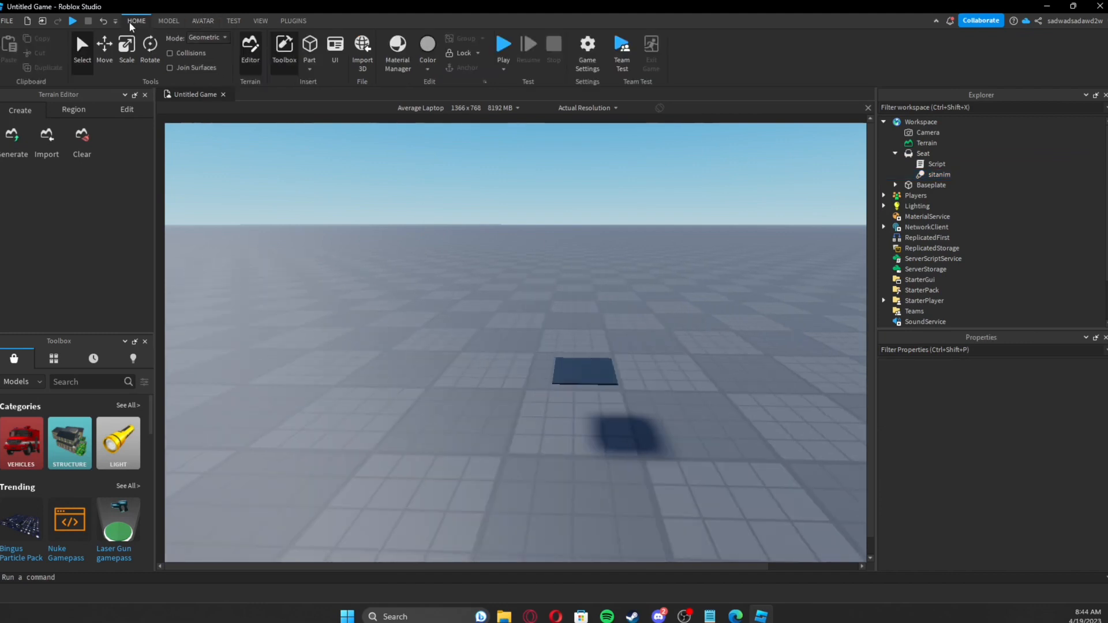
{"action": "left_click", "coordinate": [501, 71]}
{"action": "left_click", "coordinate": [513, 96]}
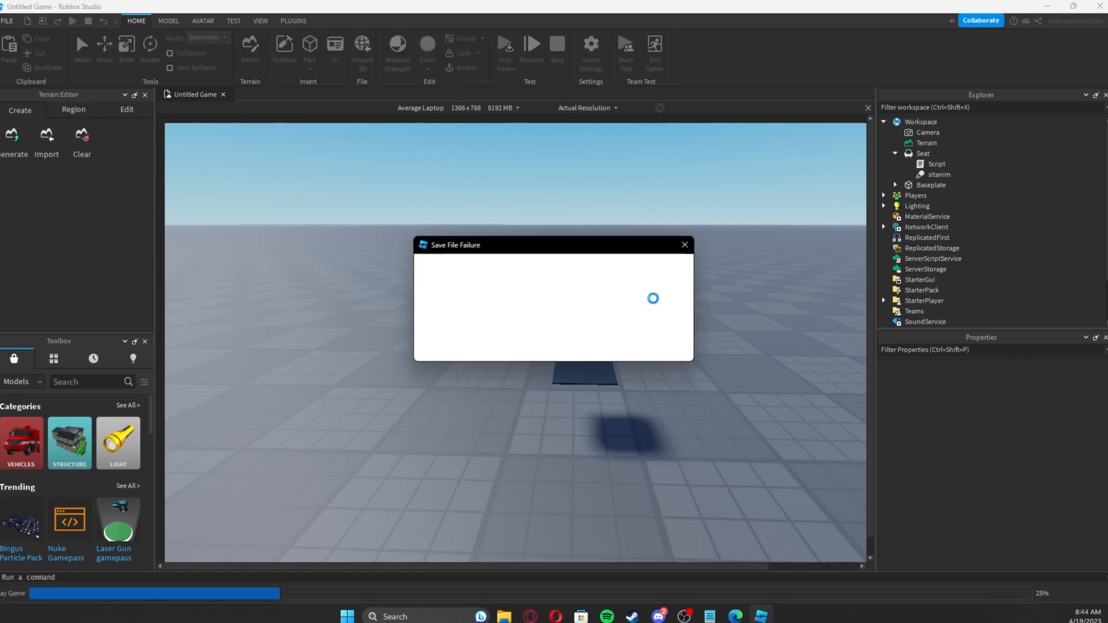
{"action": "left_click", "coordinate": [633, 331]}
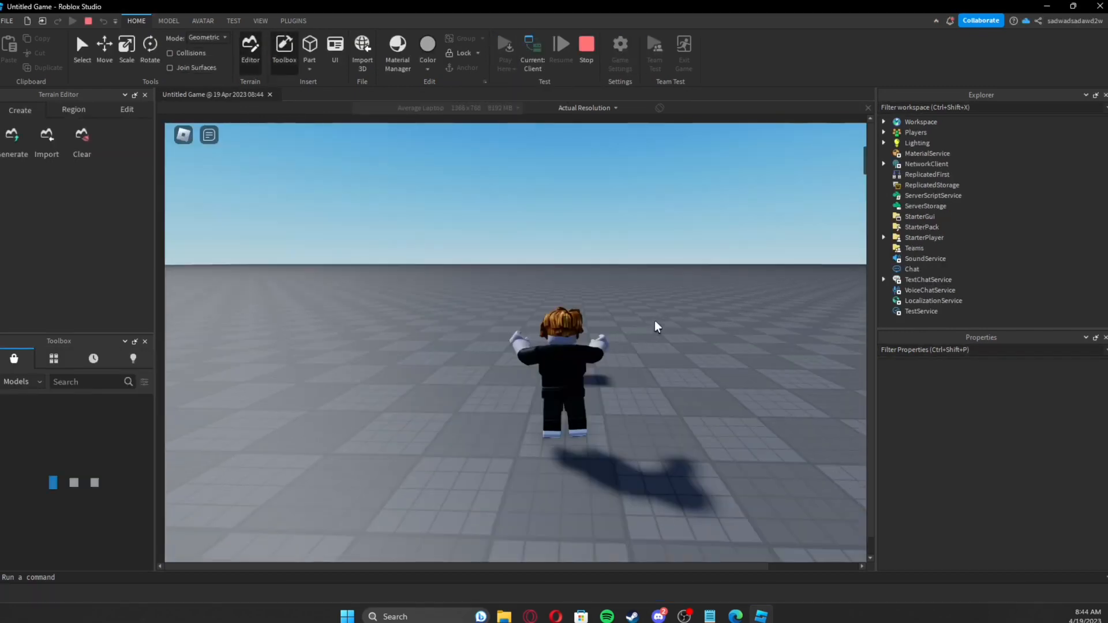
Walk the character onto the Seat to test the sitting animation, and jump off and walk away from it.
{"action": "right_click_drag", "start_coordinate": [655, 325], "coordinate": [705, 324]}
{"action": "key", "text": "w"}
{"action": "key", "text": "d"}
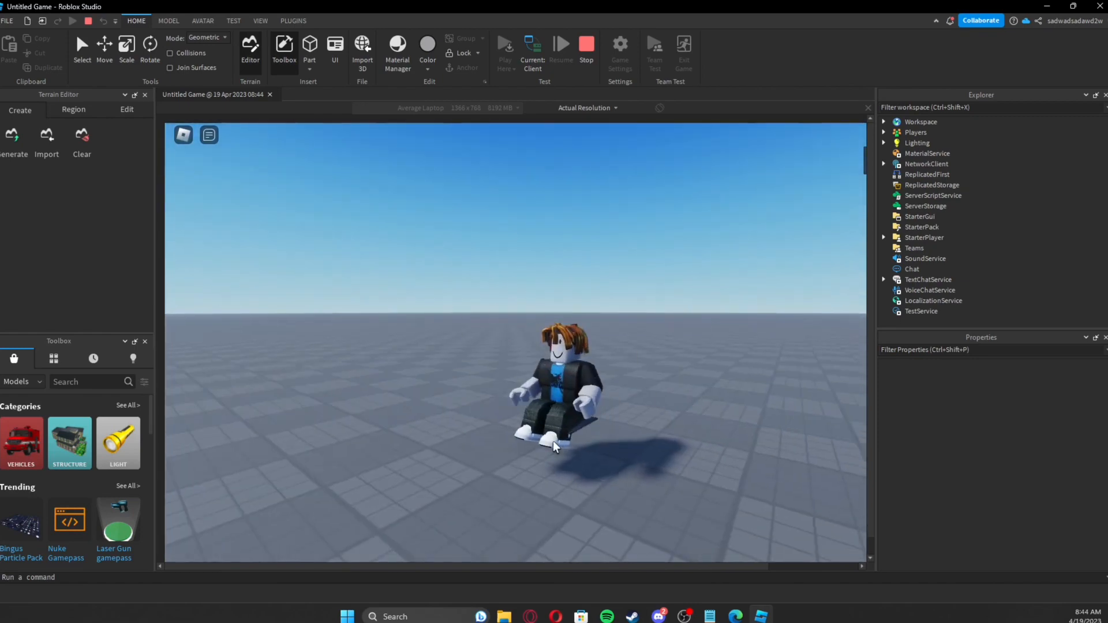
{"action": "key", "text": "space"}
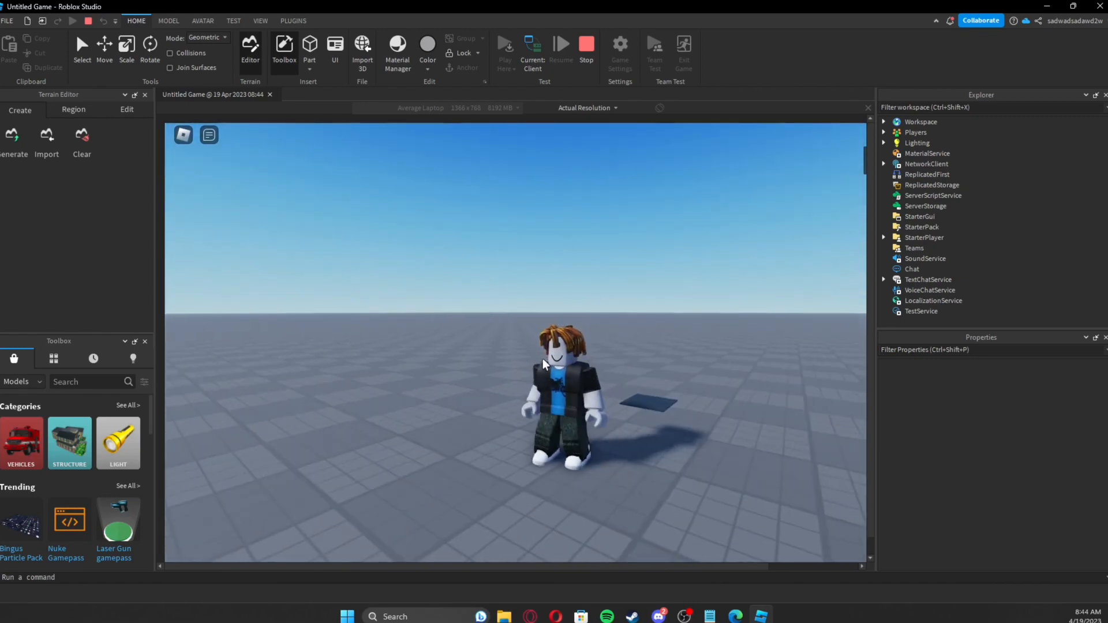
{"action": "key", "text": "s"}
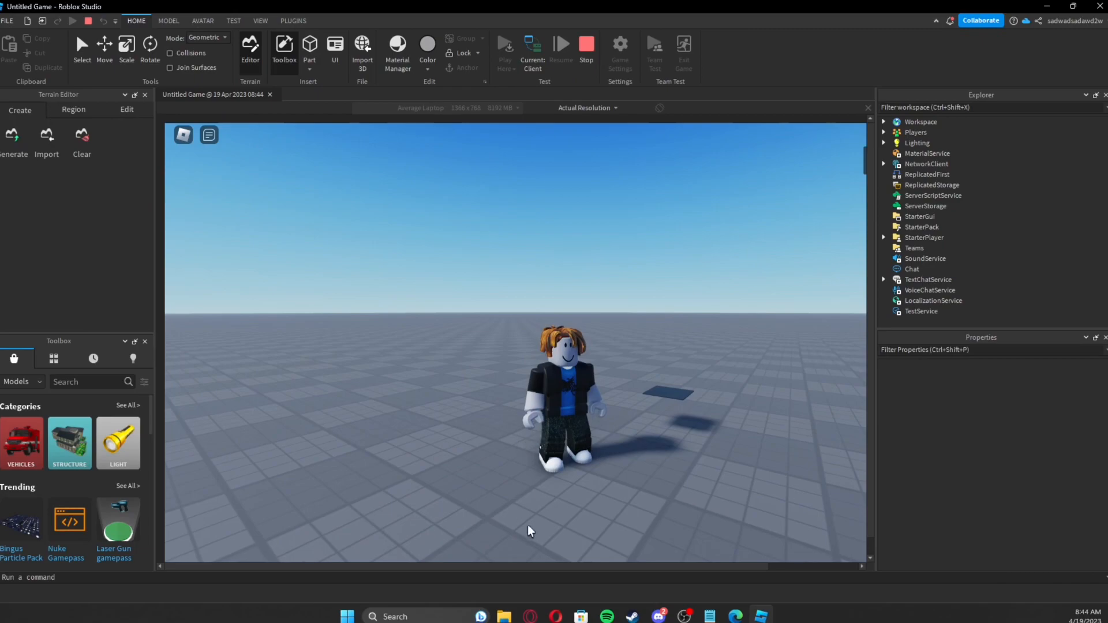
Switch to the browser, go back from the Creator Dashboard to the Roblox site and open the Avatar Editor page.
{"action": "left_click", "coordinate": [735, 617]}
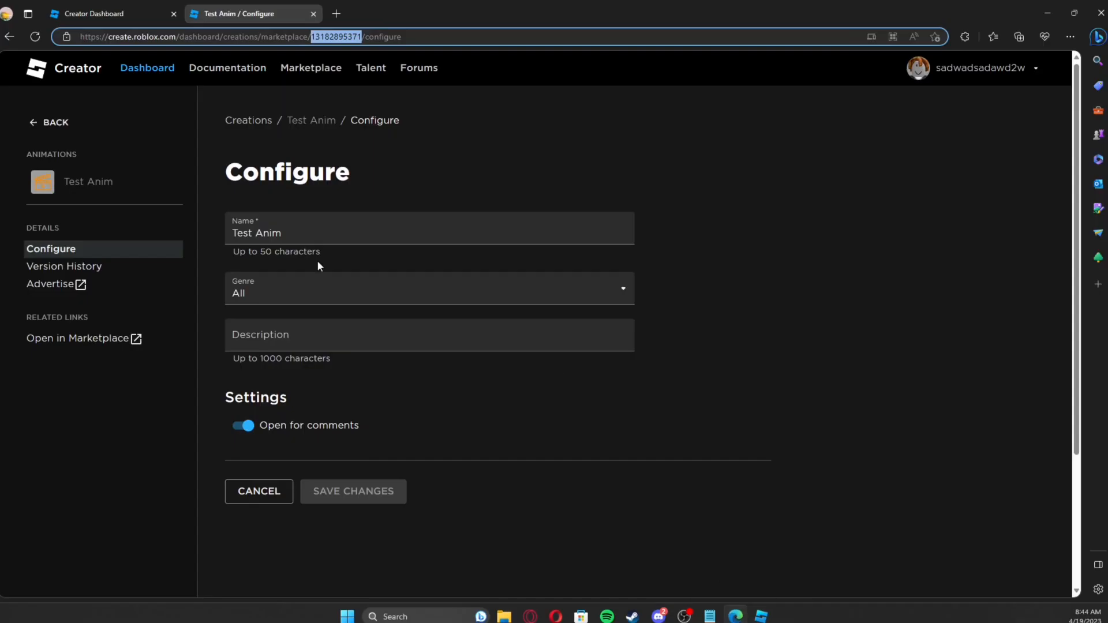
{"action": "left_click", "coordinate": [87, 15]}
{"action": "left_click", "coordinate": [9, 37]}
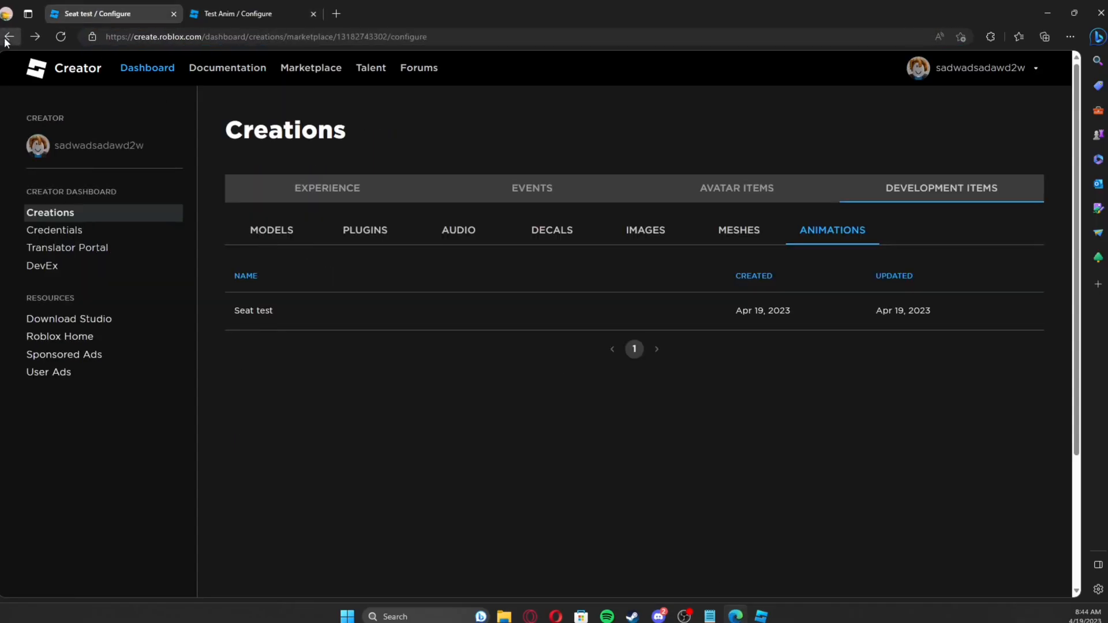
{"action": "left_click", "coordinate": [9, 36]}
{"action": "left_click", "coordinate": [9, 36]}
{"action": "left_click", "coordinate": [9, 37]}
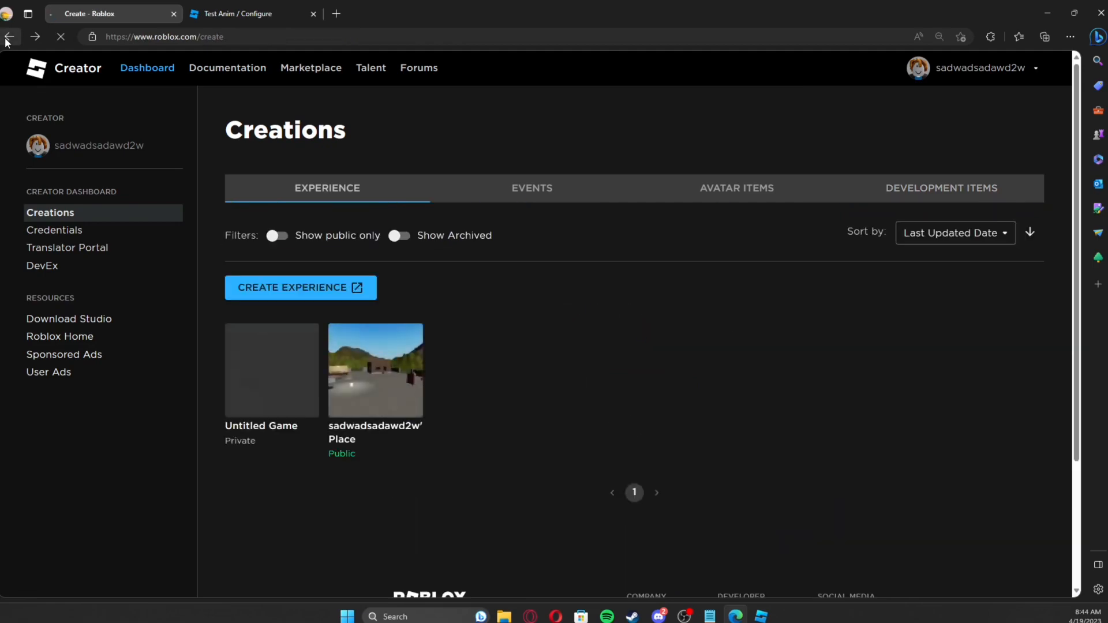
{"action": "left_click", "coordinate": [9, 36]}
{"action": "left_click", "coordinate": [25, 160]}
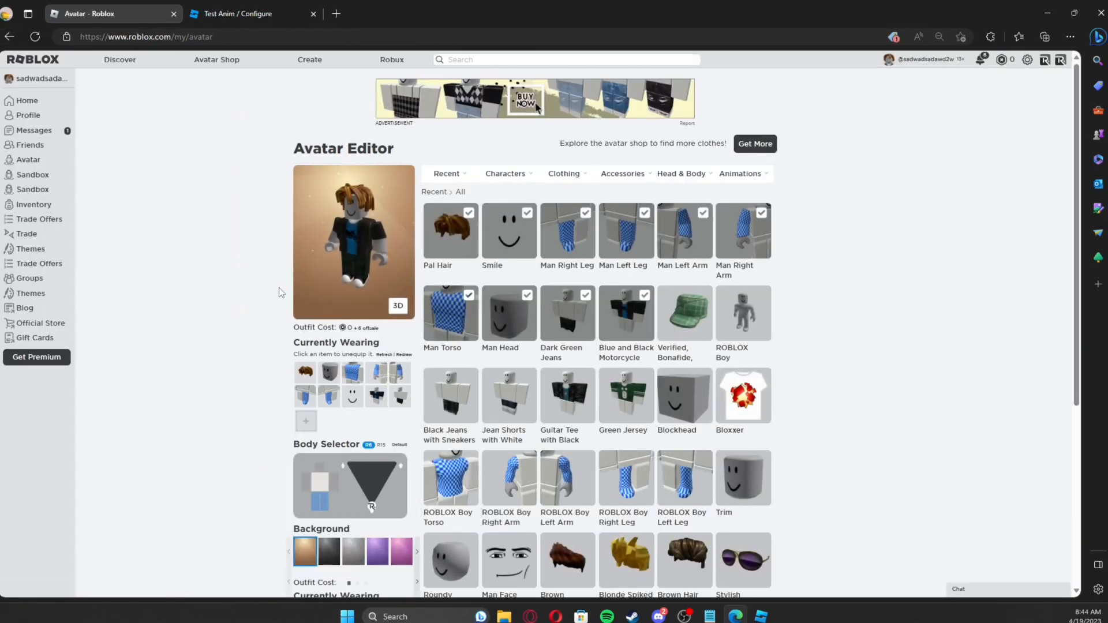
Switch back to Roblox Studio and stop the playtest.
{"action": "left_click", "coordinate": [761, 615]}
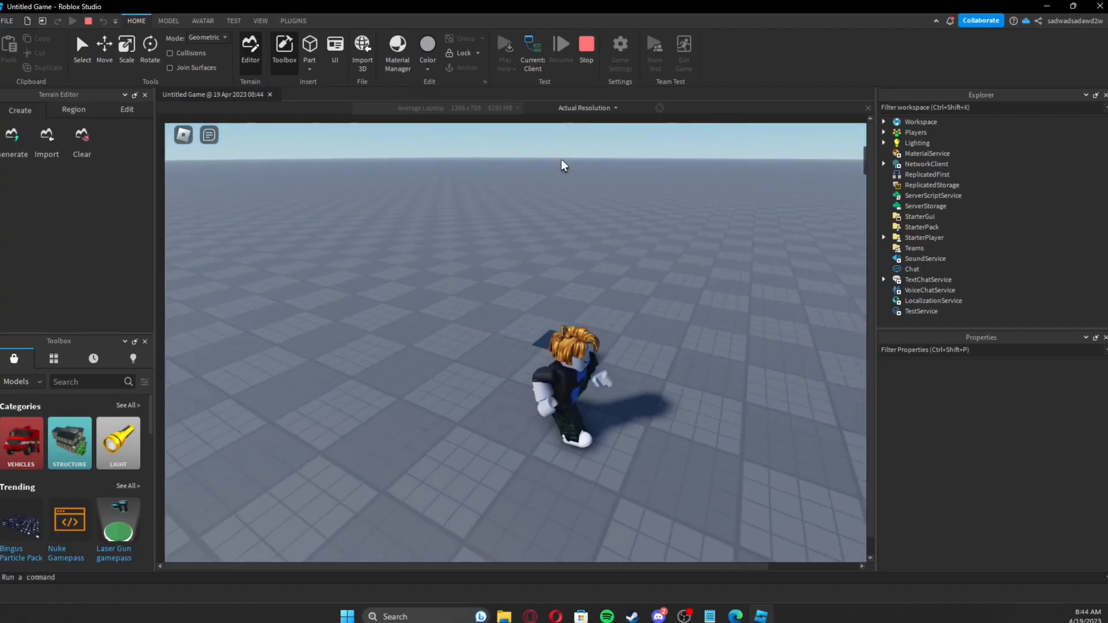
{"action": "key", "text": "shift+F5"}
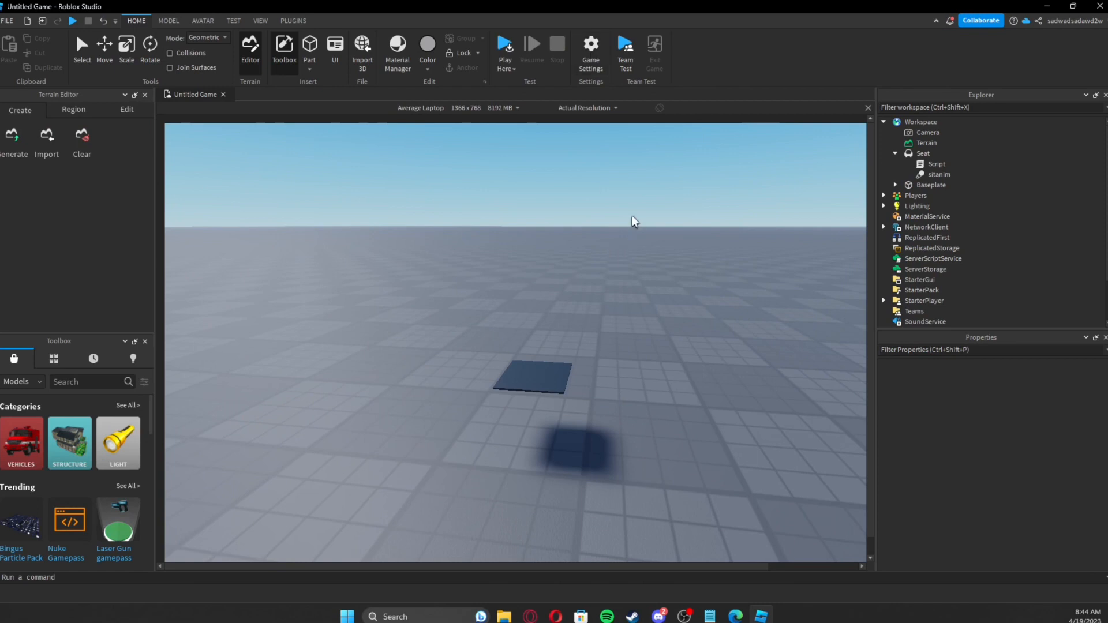
{"action": "right_click_drag", "start_coordinate": [633, 218], "coordinate": [633, 219]}
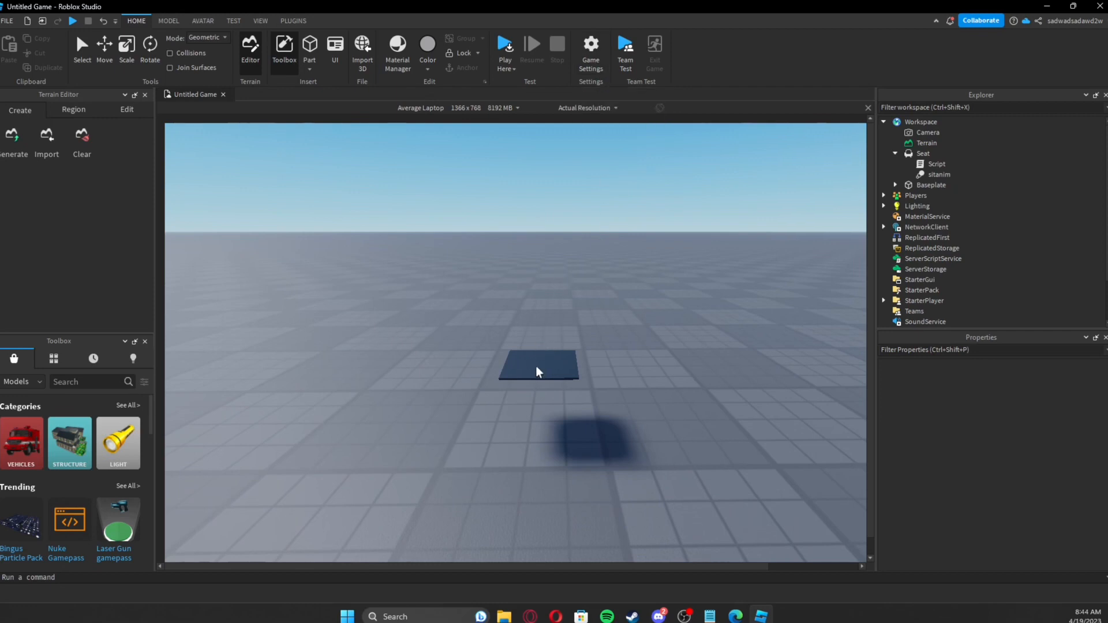
Generate a masculine R15 Block Avatar rig in the workspace.
{"action": "left_click", "coordinate": [292, 20]}
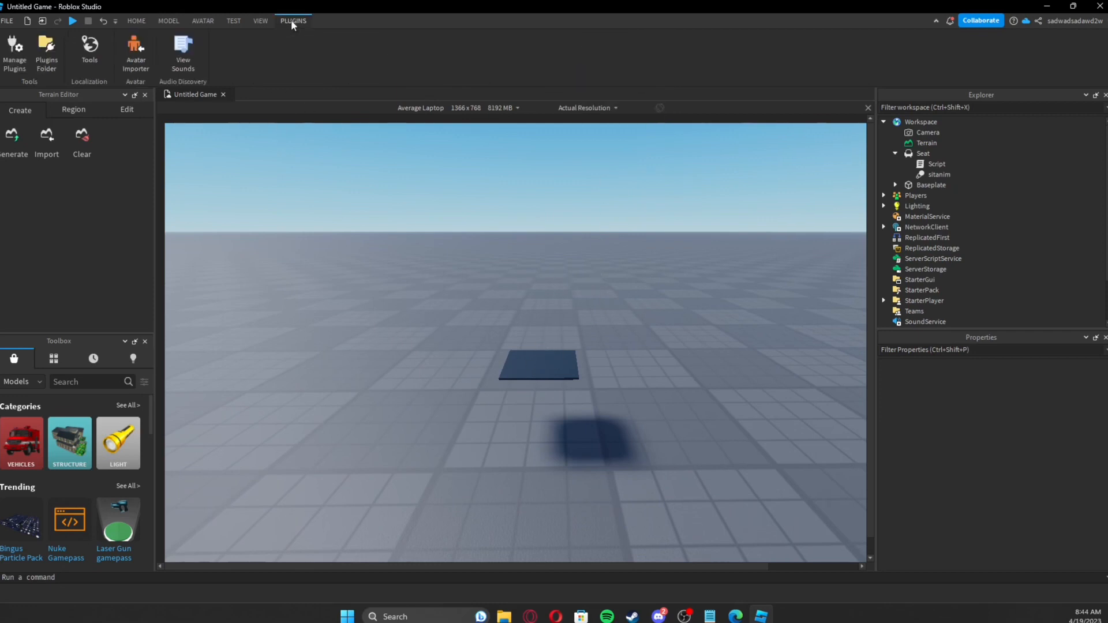
{"action": "right_click_drag", "start_coordinate": [421, 210], "coordinate": [420, 210]}
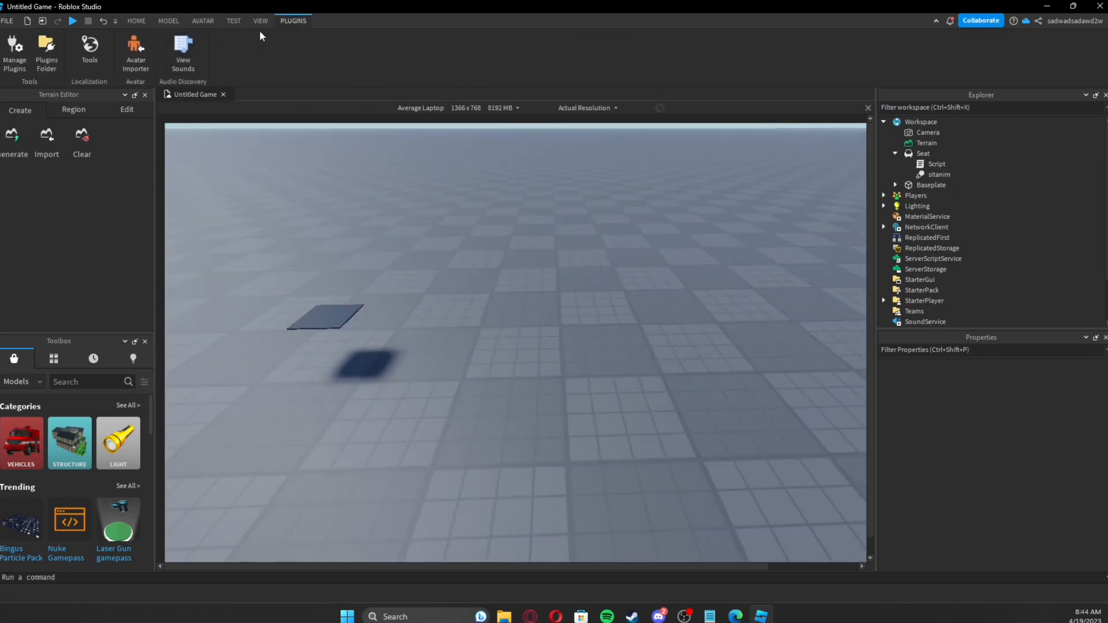
{"action": "left_click", "coordinate": [203, 22]}
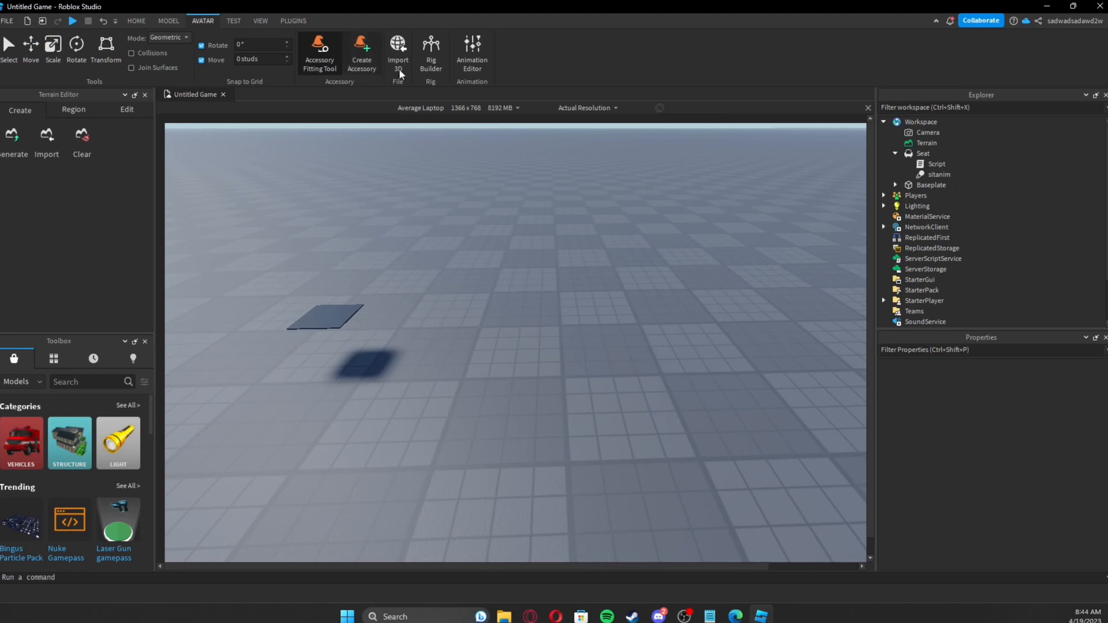
{"action": "left_click", "coordinate": [432, 57]}
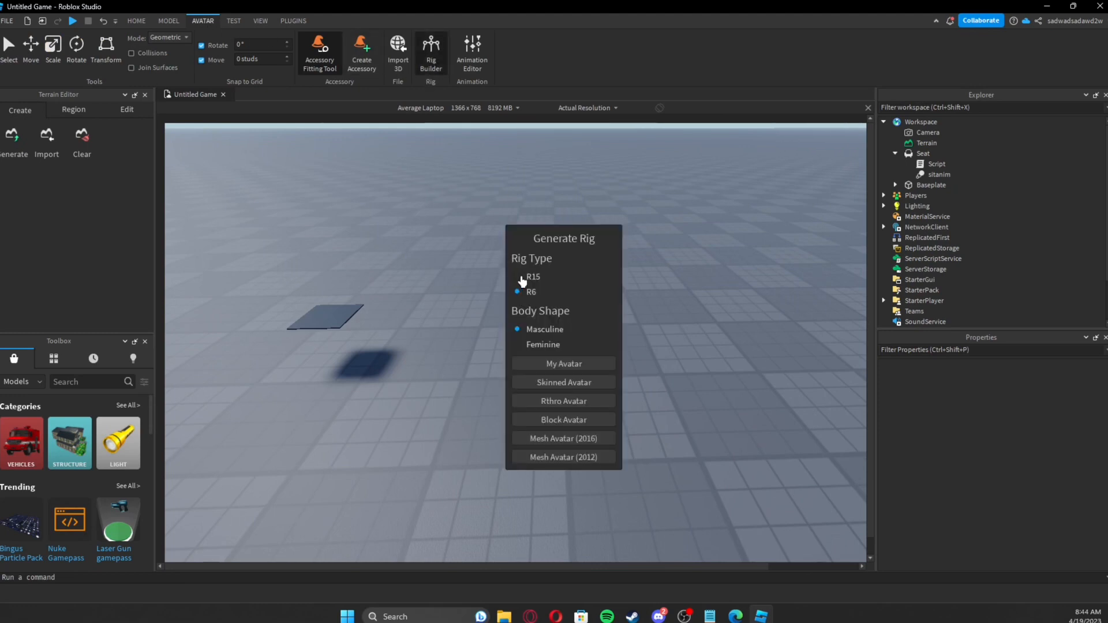
{"action": "left_click", "coordinate": [521, 279]}
{"action": "left_click", "coordinate": [554, 422]}
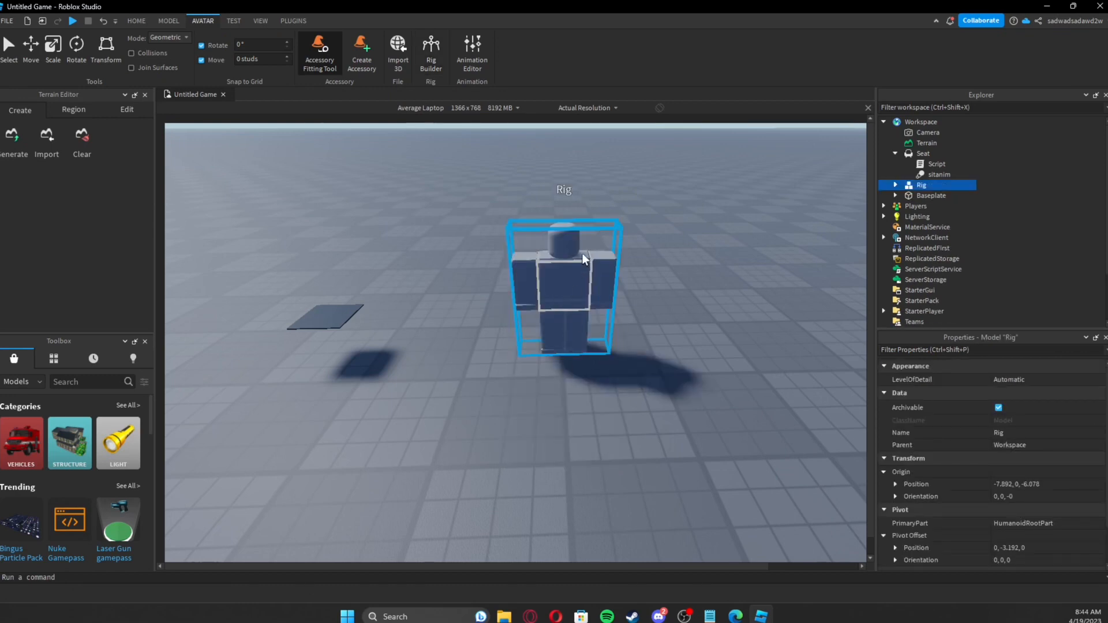
Rotate the rig so that its face points towards the camera.
{"action": "left_click", "coordinate": [624, 330]}
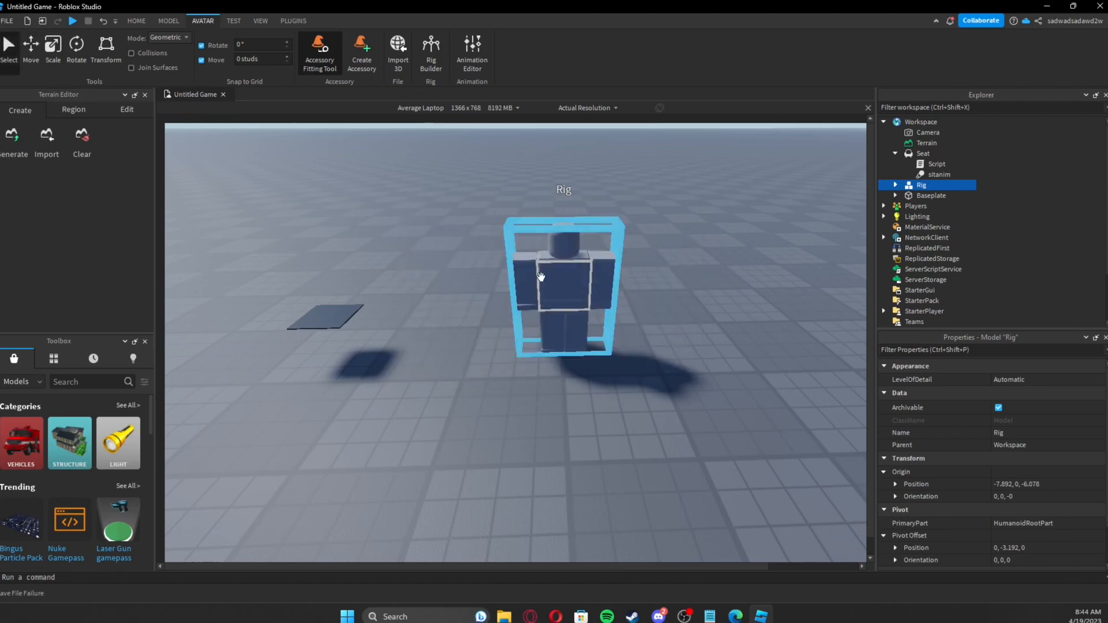
{"action": "key", "text": "r"}
{"action": "left_click_drag", "start_coordinate": [541, 277], "coordinate": [562, 337]}
{"action": "key", "text": "r"}
{"action": "left_click", "coordinate": [434, 231]}
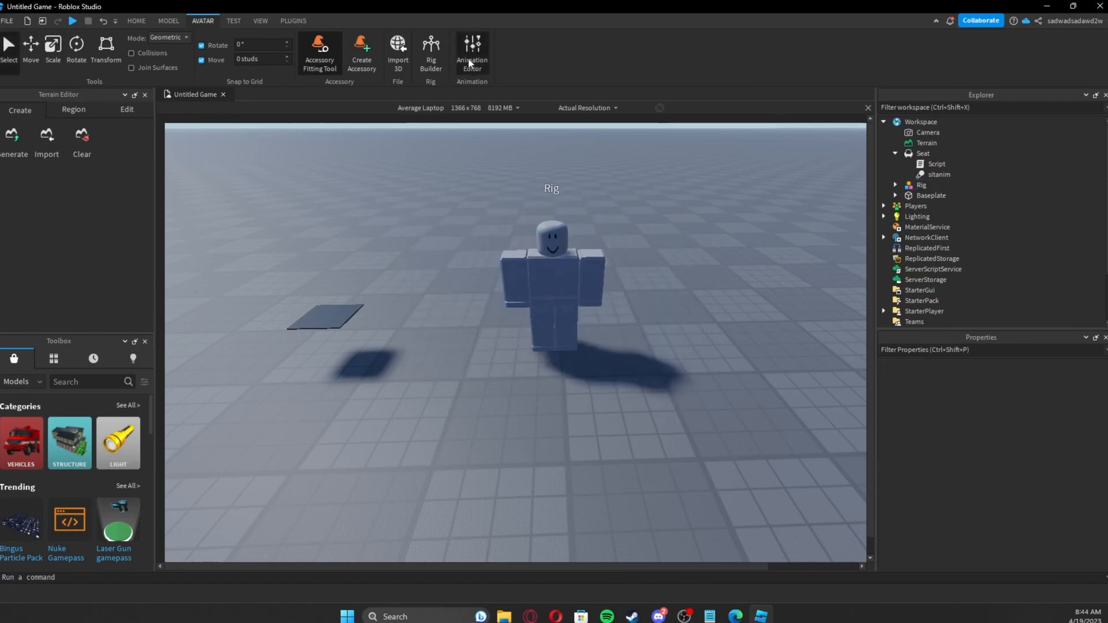
Create an animation named Untitled Animation Clip for the rig and rotate its left upper arm at frame 0:00.
{"action": "left_click", "coordinate": [472, 51]}
{"action": "left_click_drag", "start_coordinate": [553, 207], "coordinate": [387, 333]}
{"action": "left_click", "coordinate": [568, 301]}
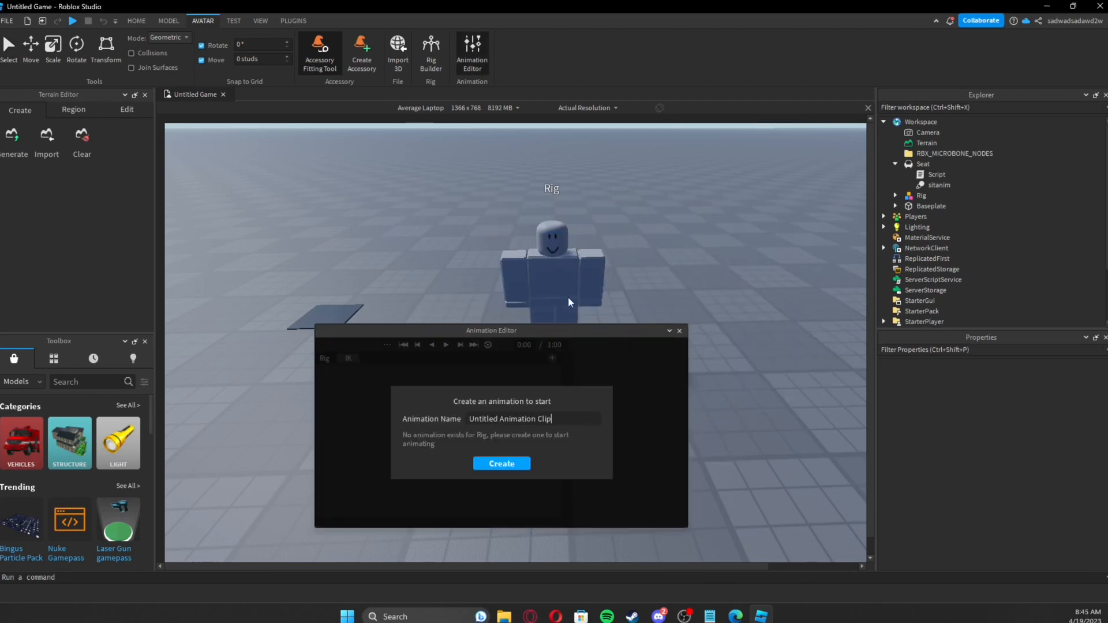
{"action": "left_click", "coordinate": [502, 462]}
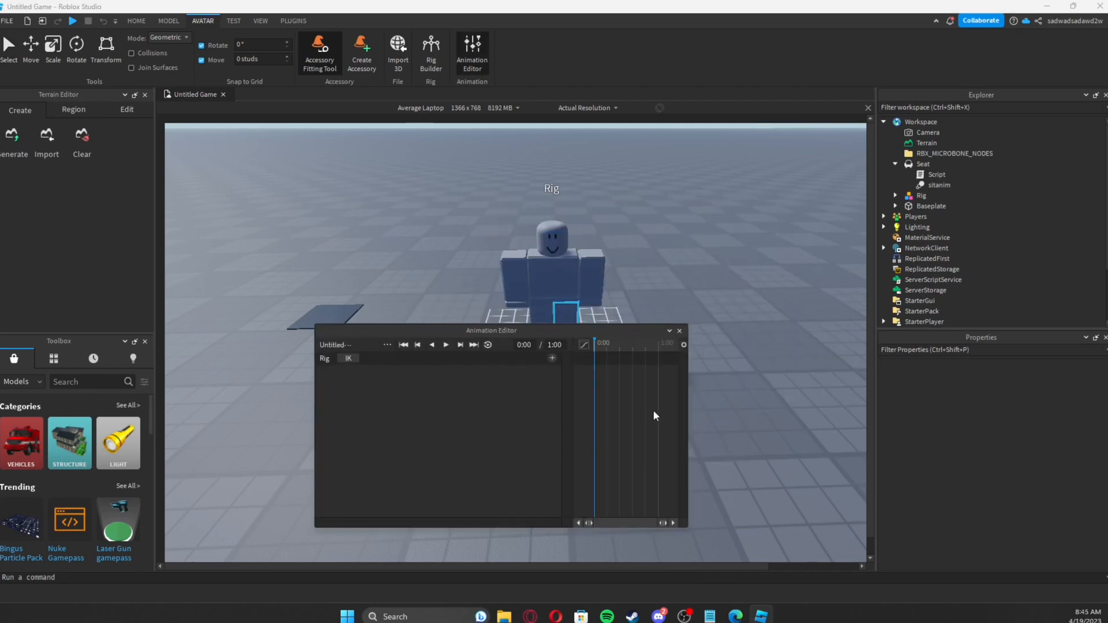
{"action": "left_click", "coordinate": [590, 272]}
{"action": "left_click_drag", "start_coordinate": [586, 273], "coordinate": [583, 250]}
{"action": "left_click", "coordinate": [720, 309]}
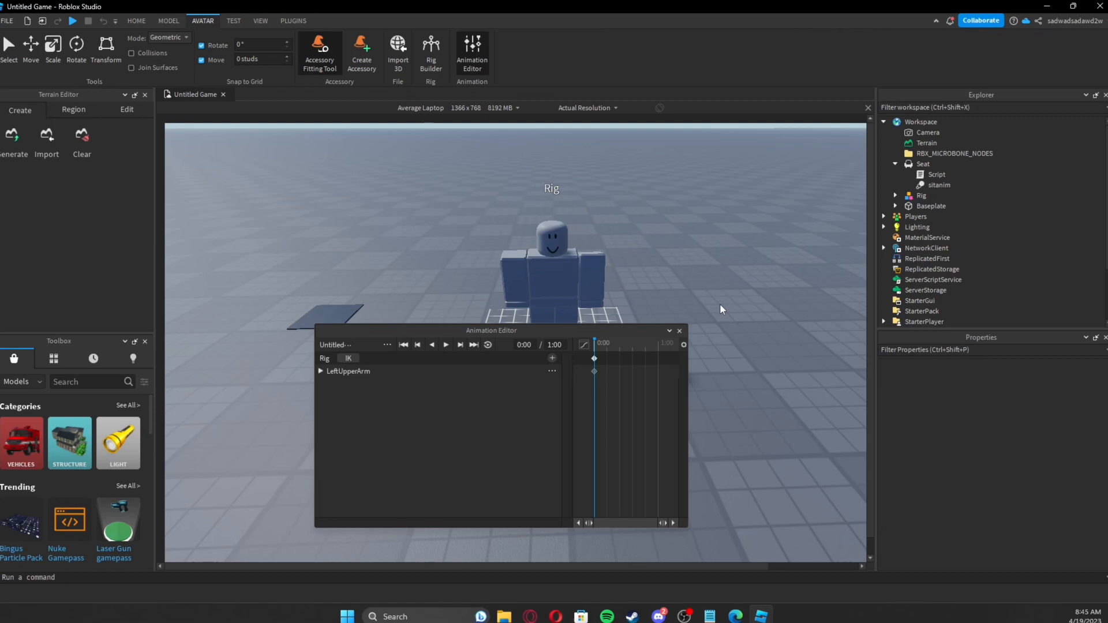
Close the Animation Editor and delete the rig from the workspace.
{"action": "left_click", "coordinate": [680, 331]}
{"action": "left_click", "coordinate": [534, 265]}
{"action": "key", "text": "Delete"}
{"action": "right_click_drag", "start_coordinate": [620, 297], "coordinate": [620, 298]}
{"action": "left_click", "coordinate": [507, 348]}
{"action": "left_click", "coordinate": [528, 304]}
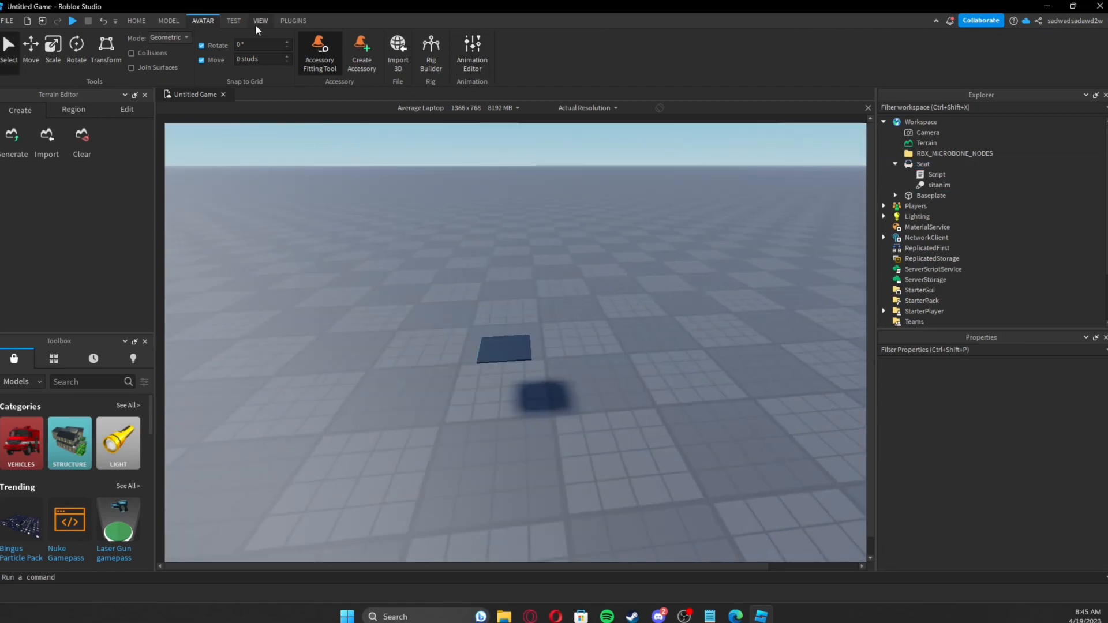
Set the game's Avatar Type to R6 in the Game Settings and save the change.
{"action": "left_click", "coordinate": [137, 21]}
{"action": "left_click", "coordinate": [590, 55]}
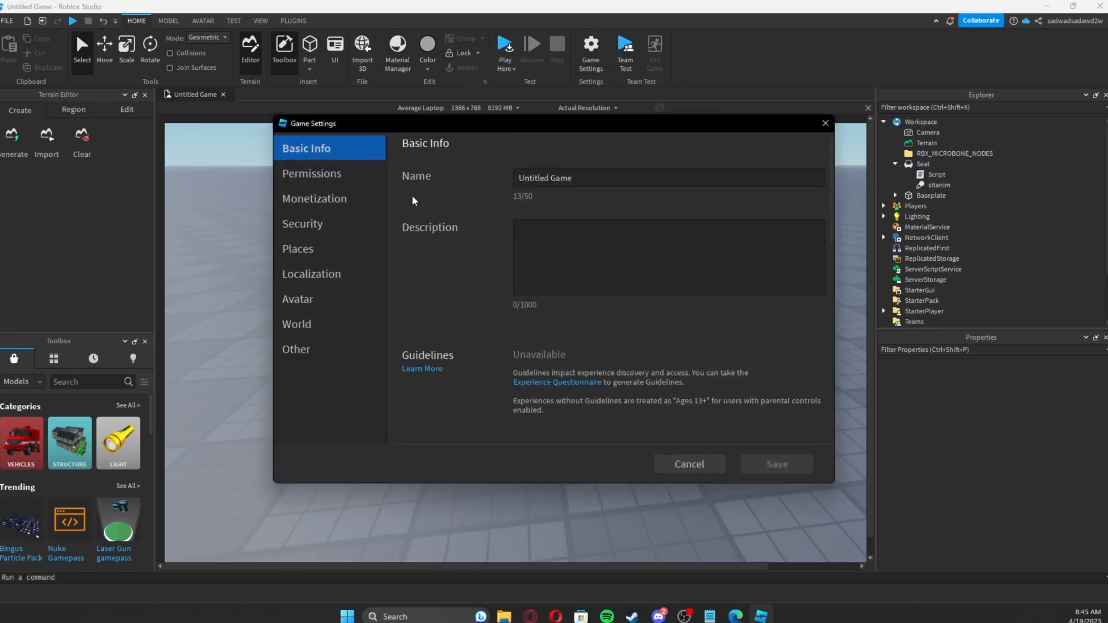
{"action": "left_click", "coordinate": [312, 299]}
{"action": "left_click", "coordinate": [519, 237]}
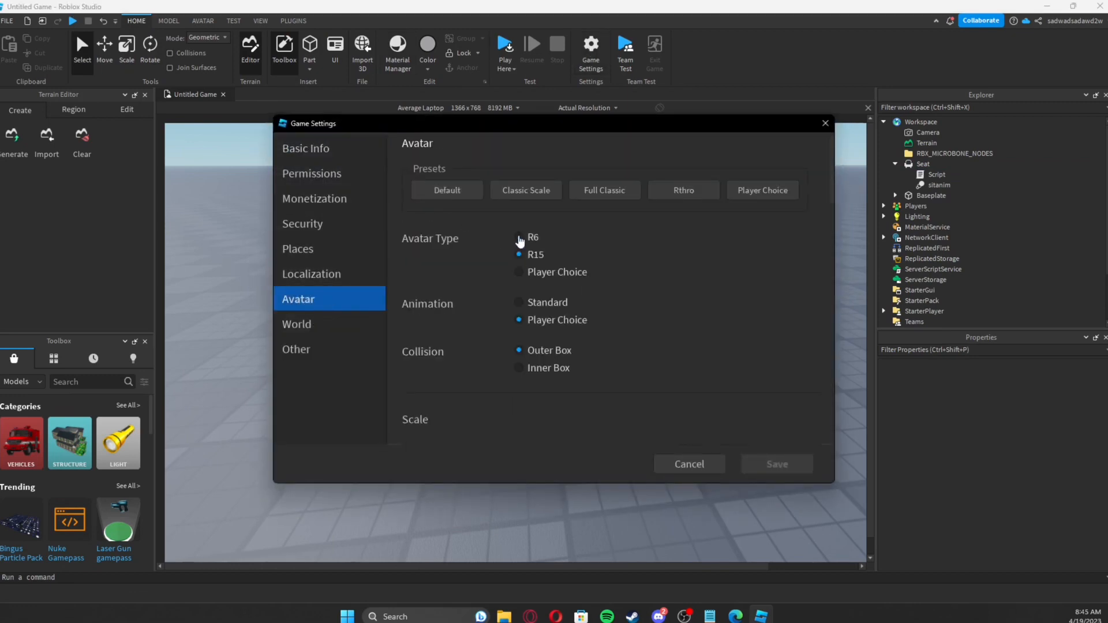
{"action": "left_click", "coordinate": [782, 466]}
{"action": "left_click", "coordinate": [573, 340]}
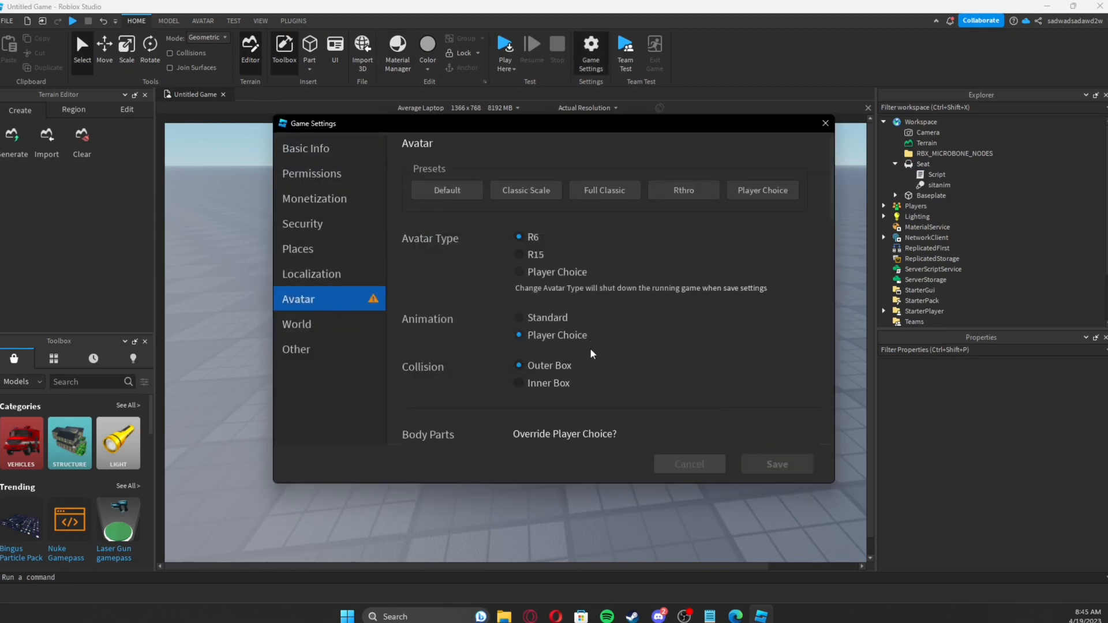
Start a playtest, walk the character onto the Seat and examine its sitting pose from near and far.
{"action": "left_click", "coordinate": [504, 57]}
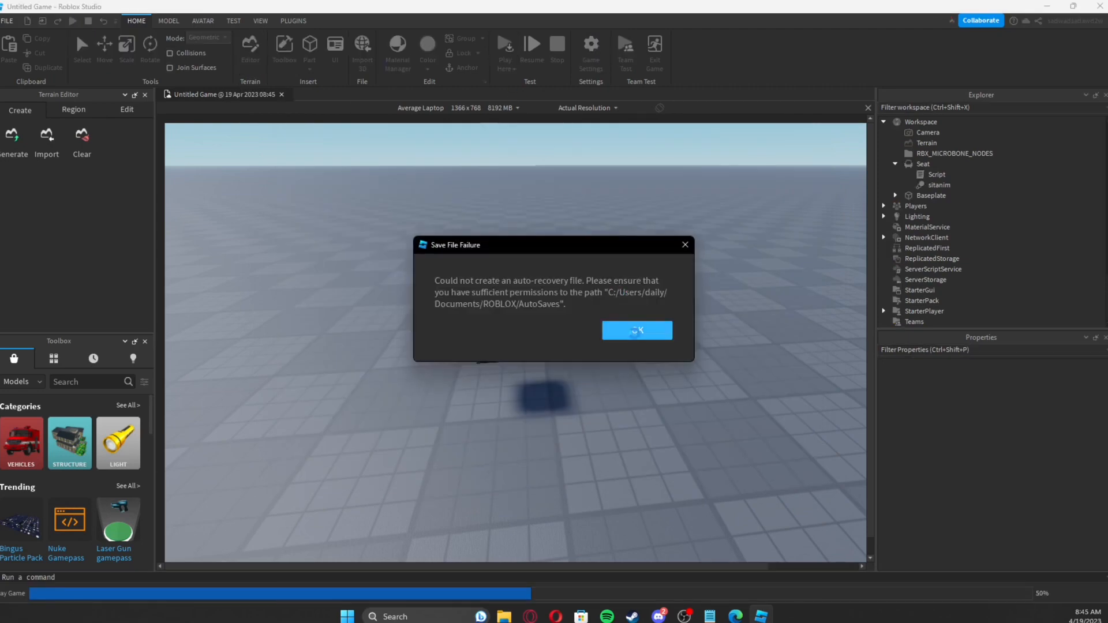
{"action": "left_click", "coordinate": [636, 329]}
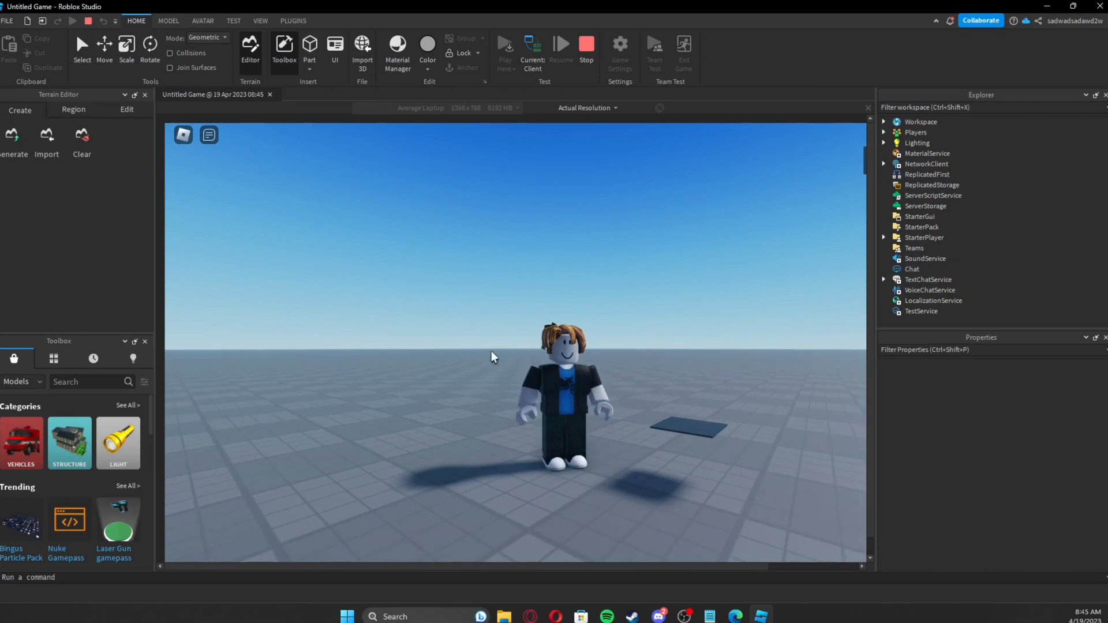
{"action": "key", "text": "d"}
{"action": "right_click_drag", "start_coordinate": [711, 326], "coordinate": [713, 328]}
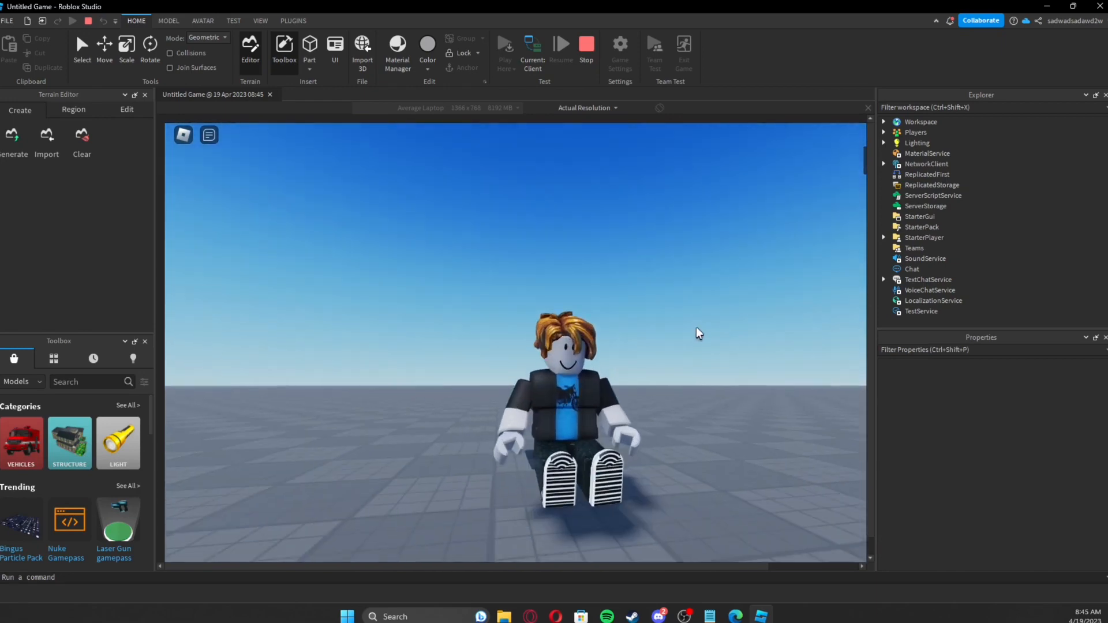
{"action": "scroll", "coordinate": [698, 334], "scroll_direction": "up", "scroll_amount": 3}
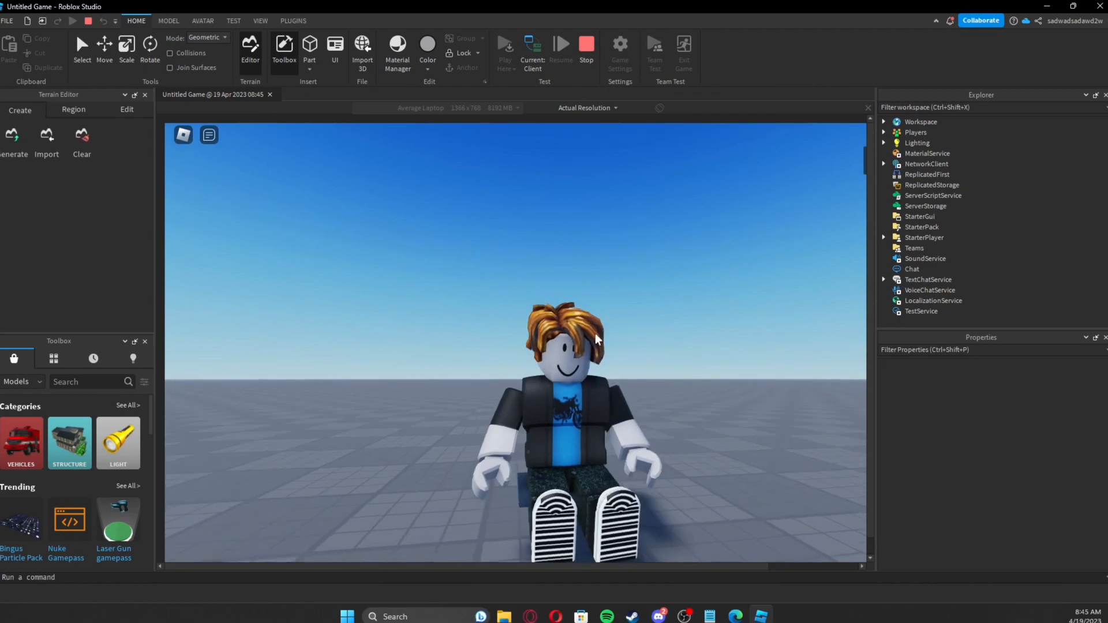
{"action": "scroll", "coordinate": [646, 361], "scroll_direction": "down", "scroll_amount": 4}
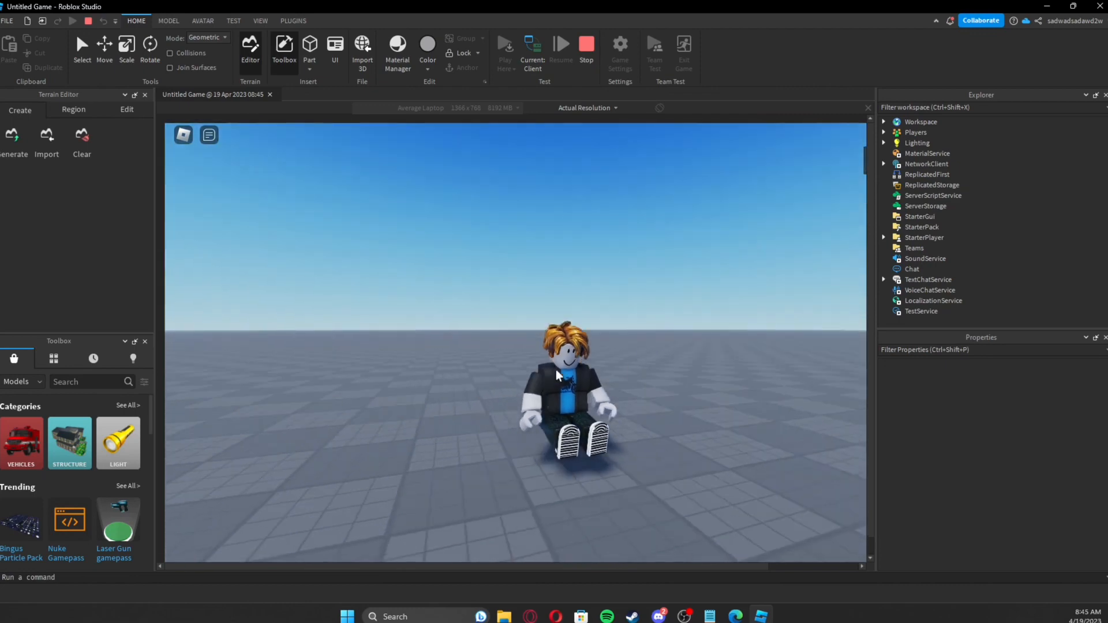
Jump the character off the Seat and walk it back on to check the sitting pose again.
{"action": "key", "text": "space"}
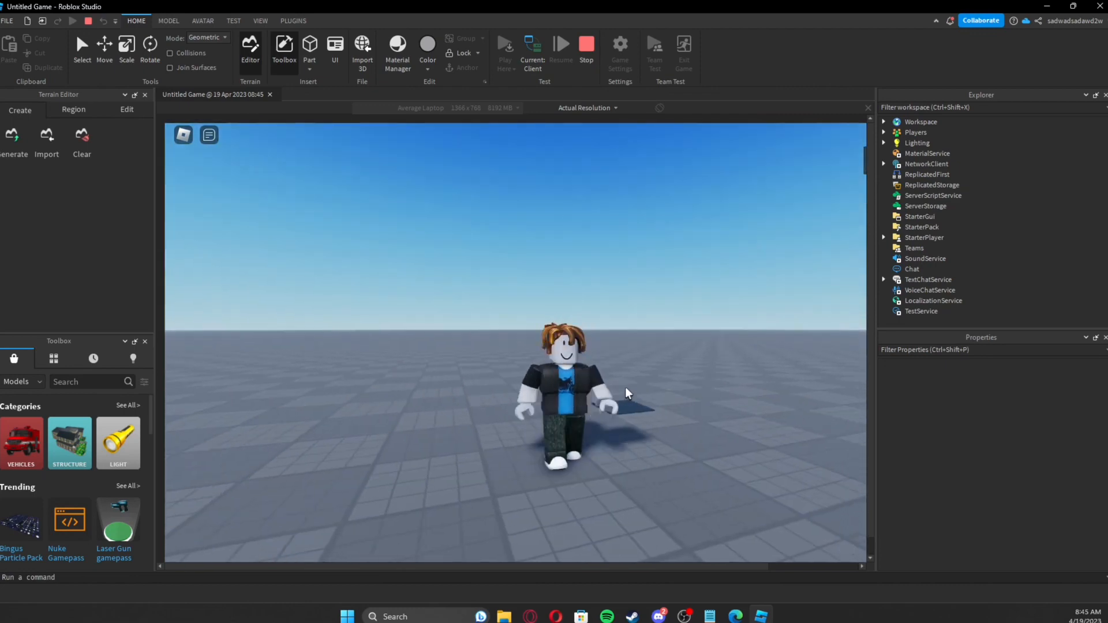
{"action": "key", "text": "w"}
{"action": "right_click_drag", "start_coordinate": [467, 386], "coordinate": [467, 385]}
{"action": "key", "text": "d"}
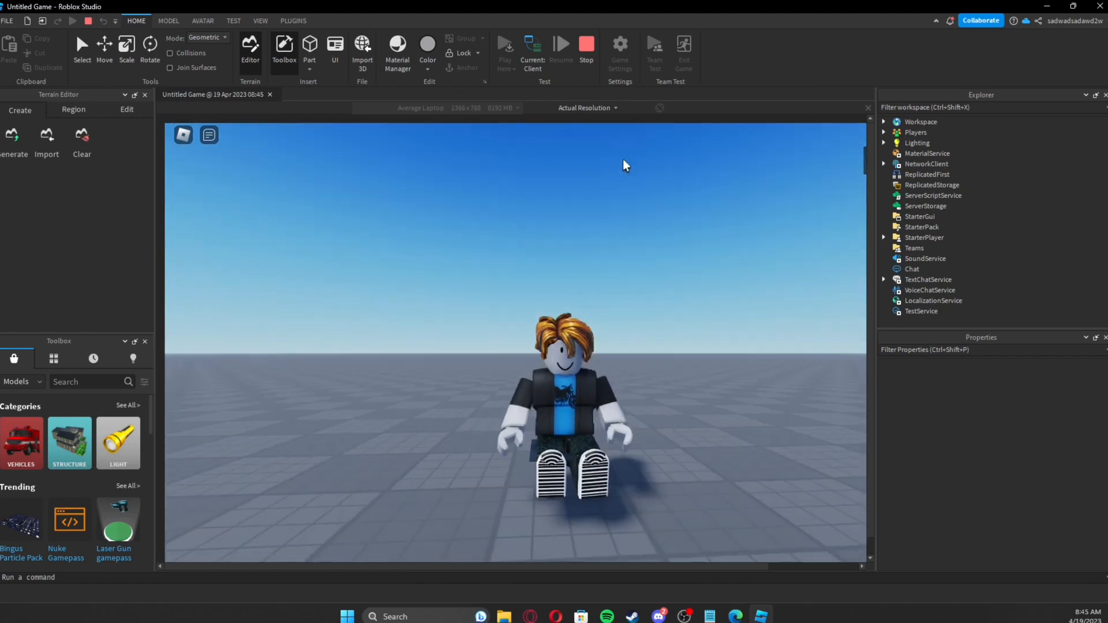